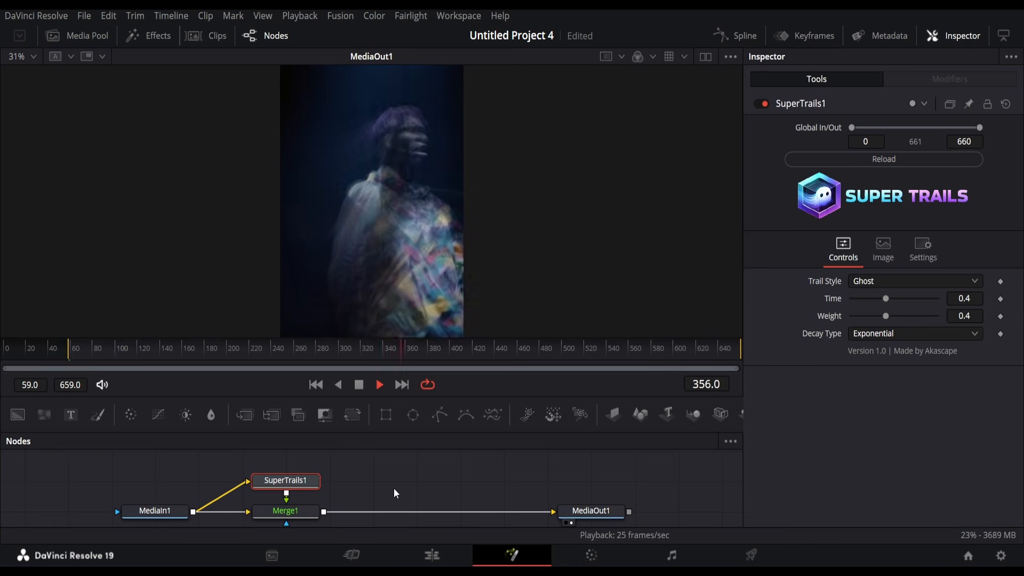
{"action": "left_click", "coordinate": [362, 384]}
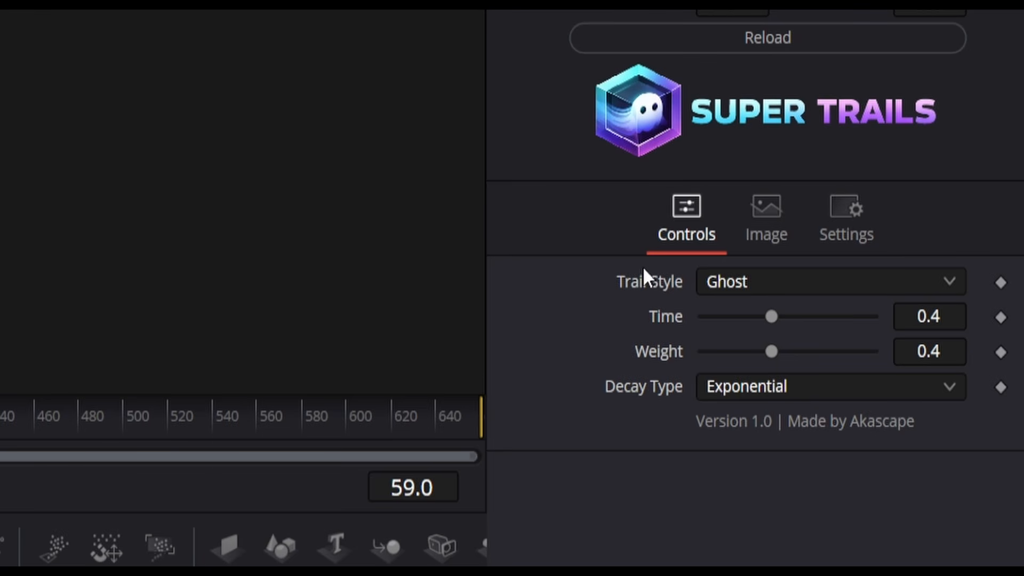
{"action": "left_click", "coordinate": [739, 285]}
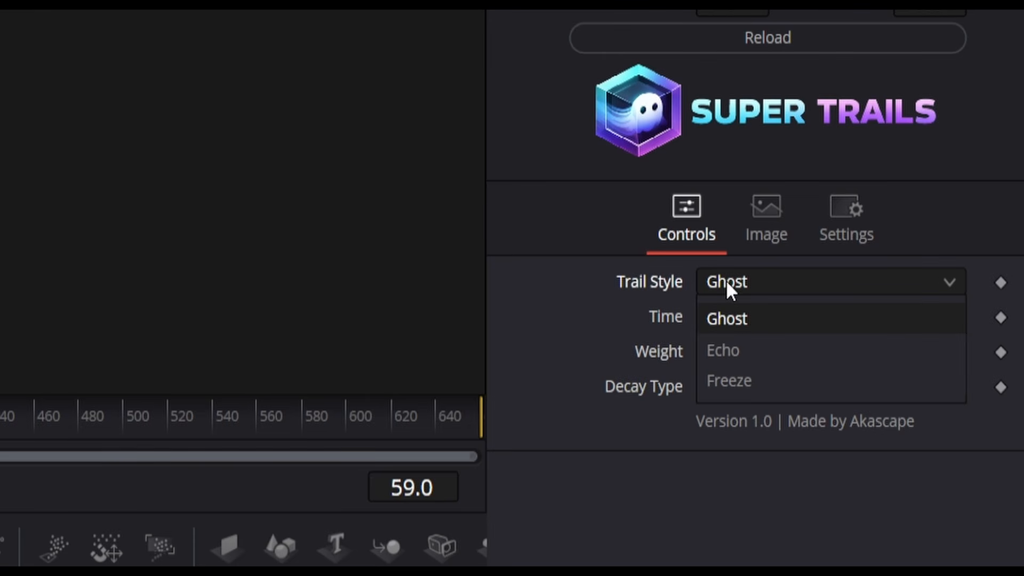
{"action": "left_click", "coordinate": [762, 287]}
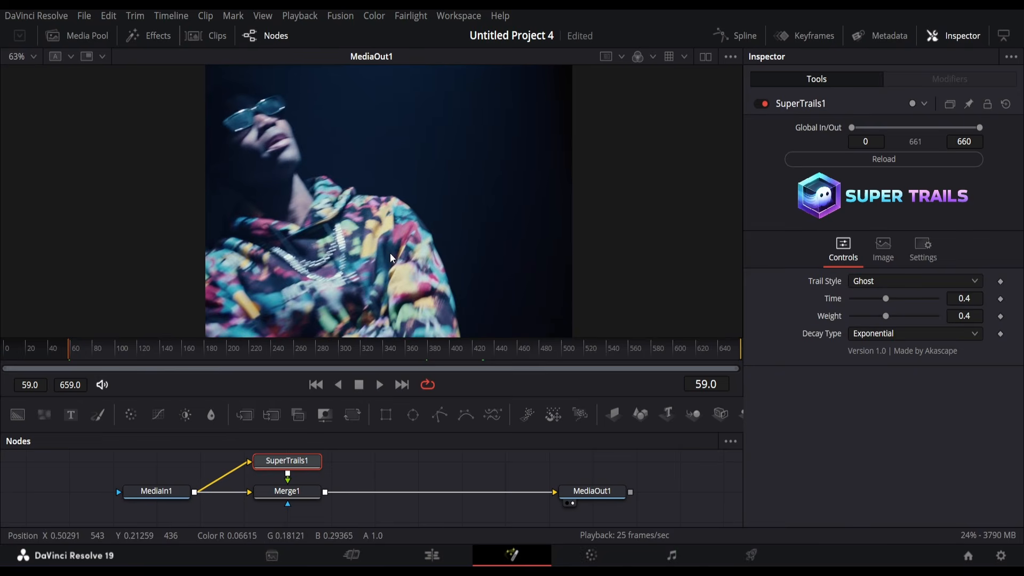
{"action": "key", "text": "space"}
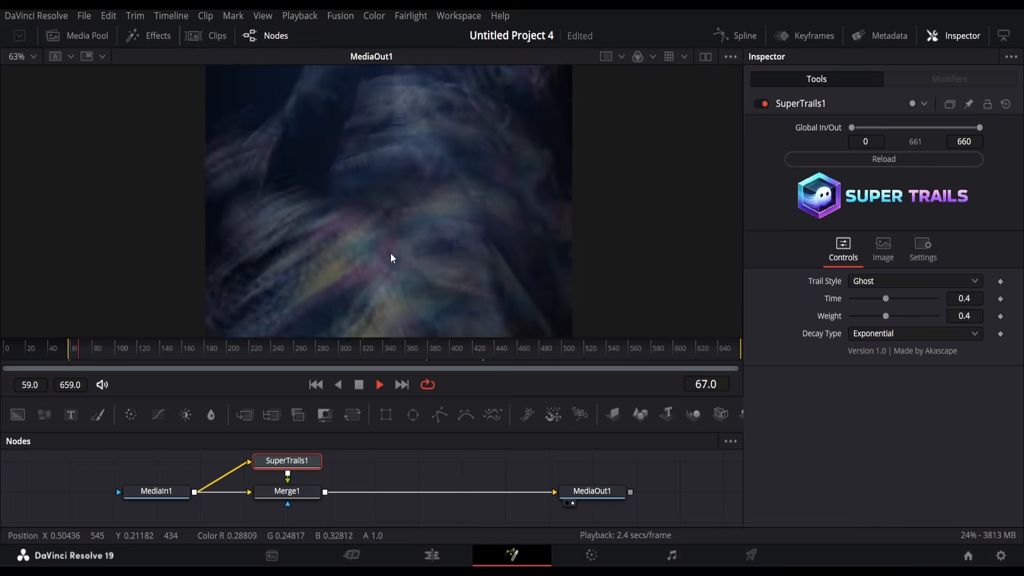
{"action": "left_click_drag", "start_coordinate": [886, 298], "coordinate": [867, 309]}
{"action": "scroll", "coordinate": [571, 275], "scroll_direction": "down", "scroll_amount": 2}
{"action": "left_click_drag", "start_coordinate": [554, 268], "coordinate": [527, 255]}
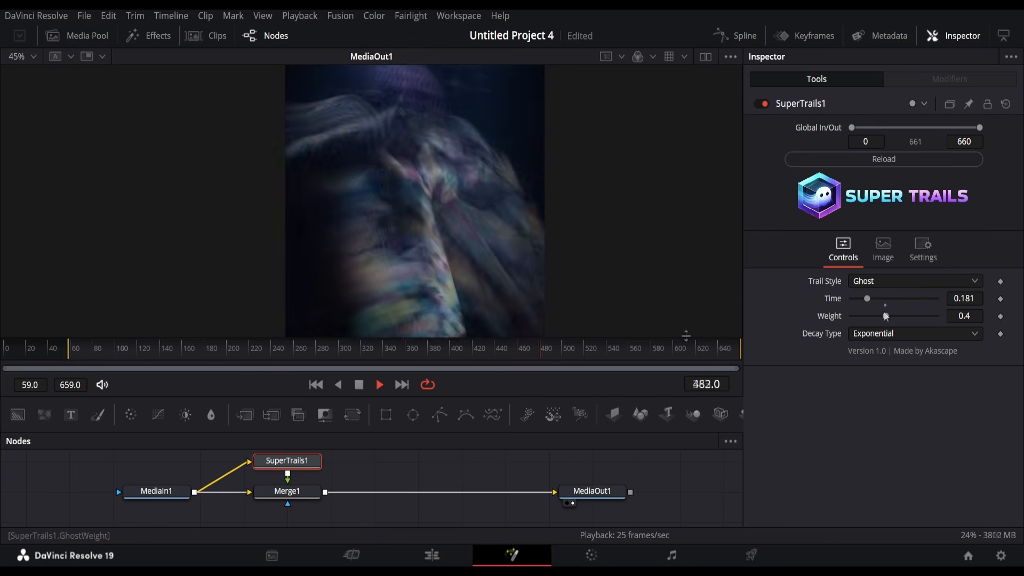
{"action": "left_click_drag", "start_coordinate": [885, 316], "coordinate": [869, 304]}
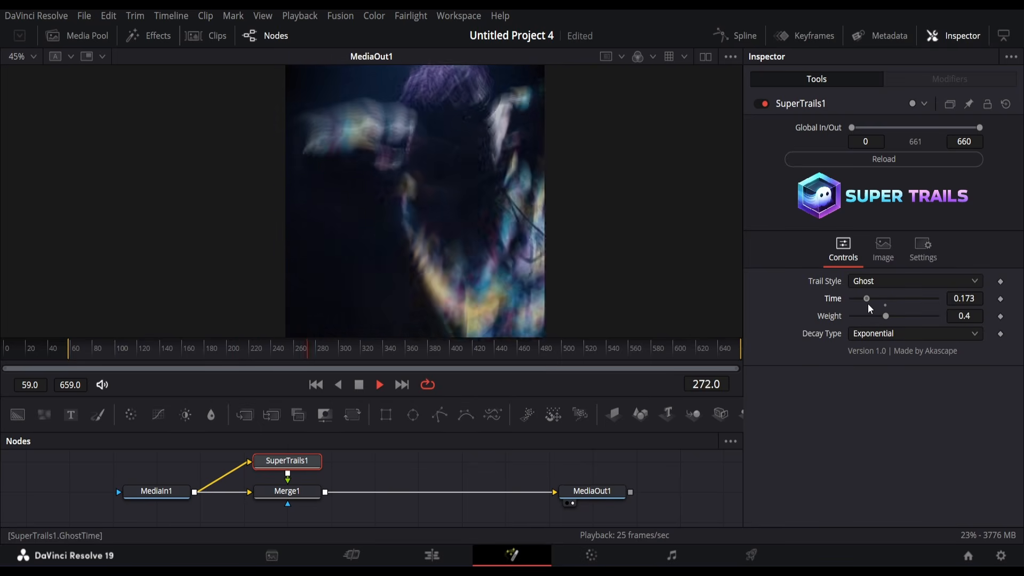
{"action": "left_click", "coordinate": [862, 335]}
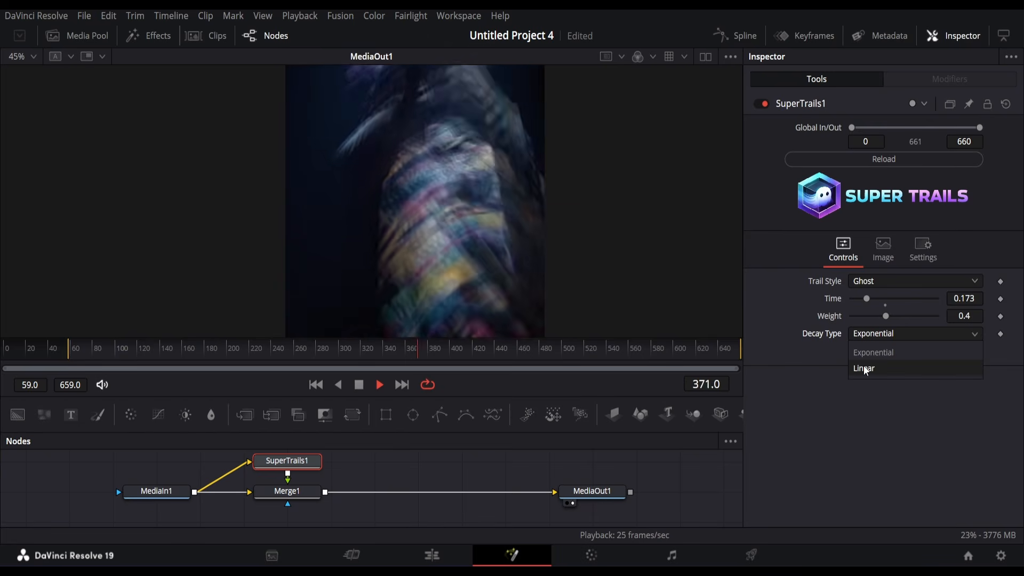
{"action": "left_click", "coordinate": [865, 368]}
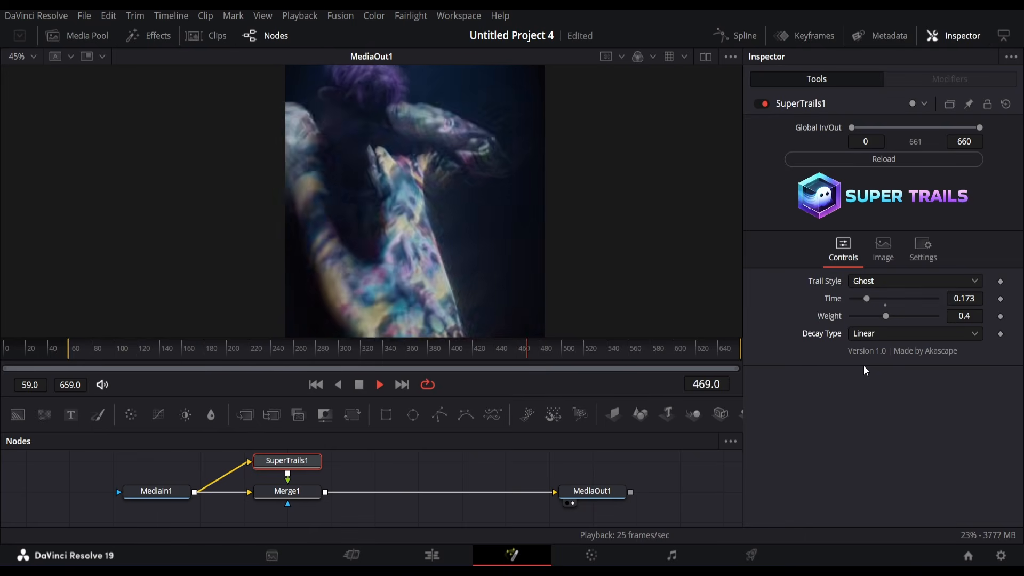
{"action": "left_click_drag", "start_coordinate": [882, 315], "coordinate": [895, 325]}
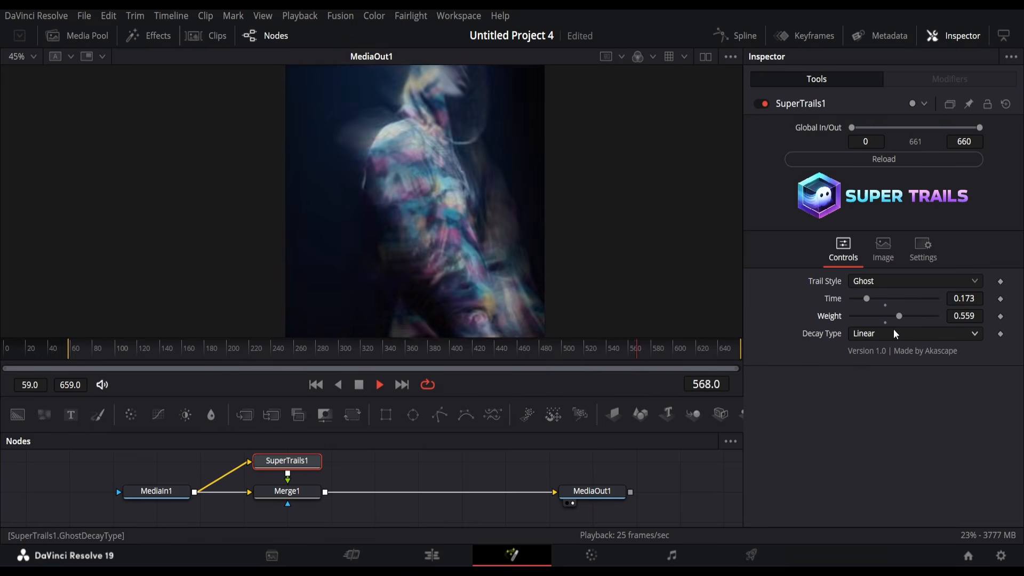
{"action": "left_click", "coordinate": [888, 336]}
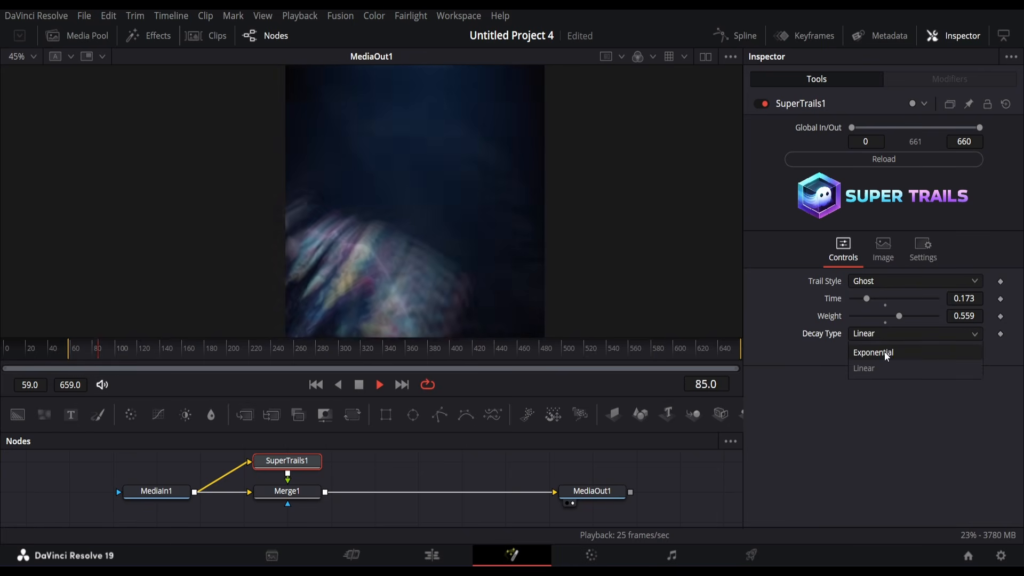
{"action": "left_click", "coordinate": [885, 351]}
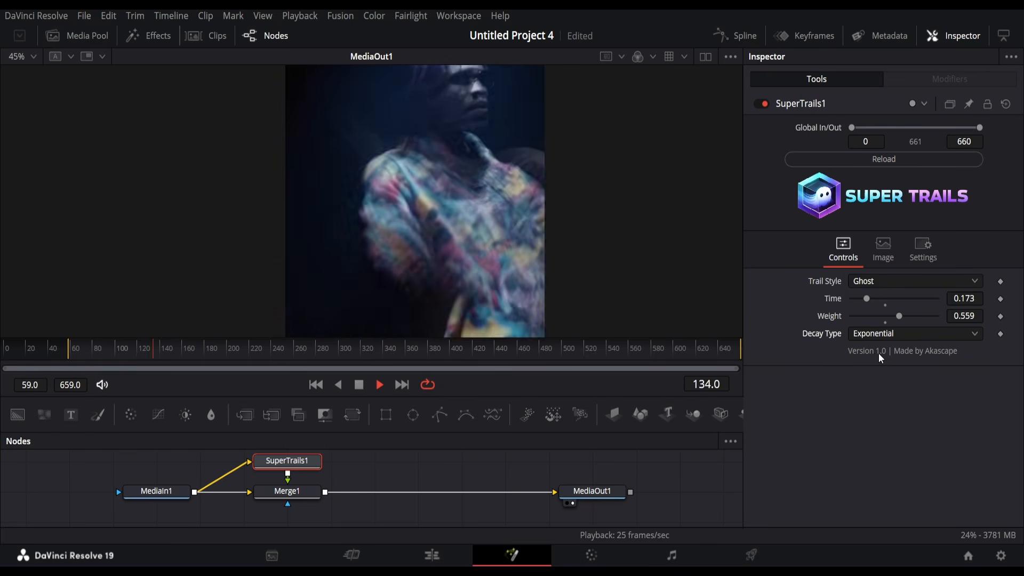
{"action": "double_click", "coordinate": [828, 319]}
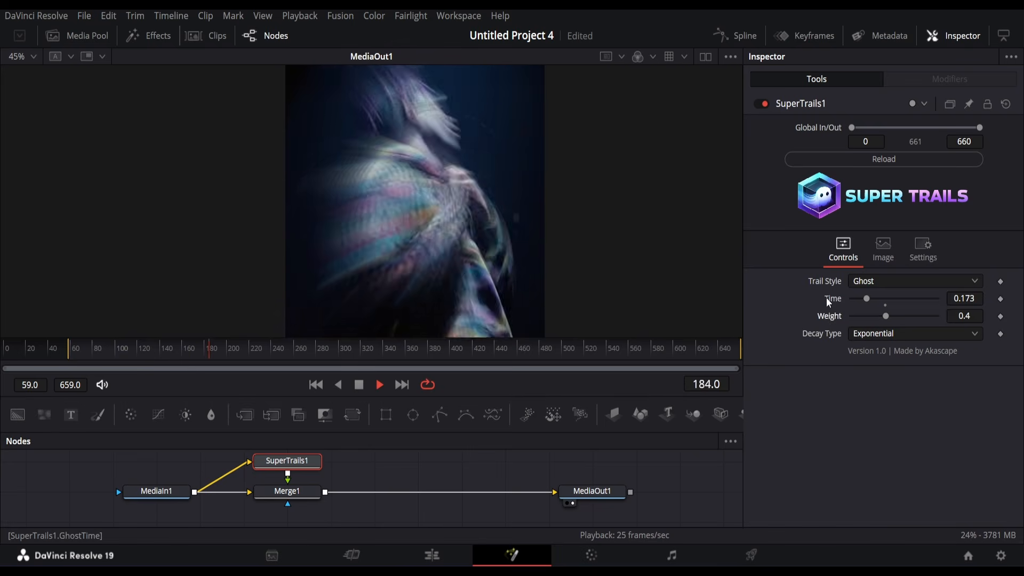
{"action": "double_click", "coordinate": [827, 297]}
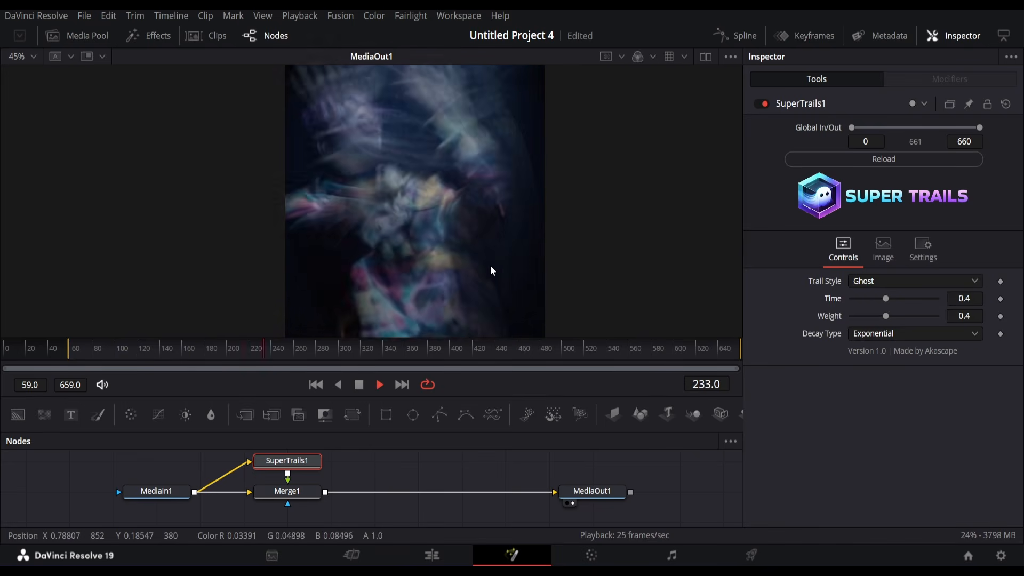
Step: Show the original MediaIn1 clip in the left viewer and play both views to compare
{"action": "key", "text": "space"}
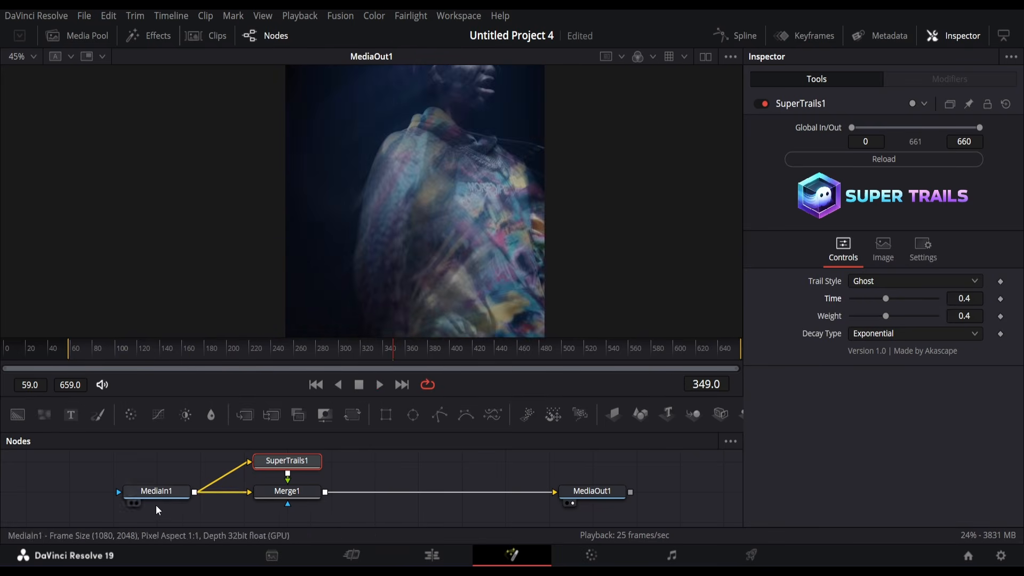
{"action": "left_click", "coordinate": [705, 57]}
{"action": "left_click", "coordinate": [131, 503]}
{"action": "key", "text": "space"}
{"action": "scroll", "coordinate": [115, 186], "scroll_direction": "up", "scroll_amount": 5}
{"action": "scroll", "coordinate": [470, 255], "scroll_direction": "down", "scroll_amount": 1}
{"action": "scroll", "coordinate": [306, 252], "scroll_direction": "down", "scroll_amount": 1}
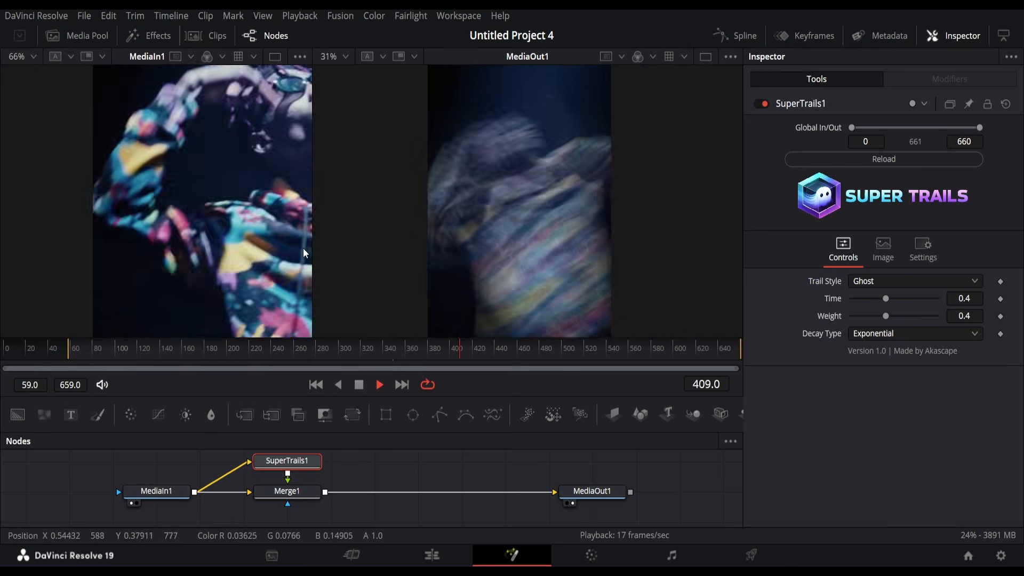
{"action": "scroll", "coordinate": [567, 240], "scroll_direction": "up", "scroll_amount": 2}
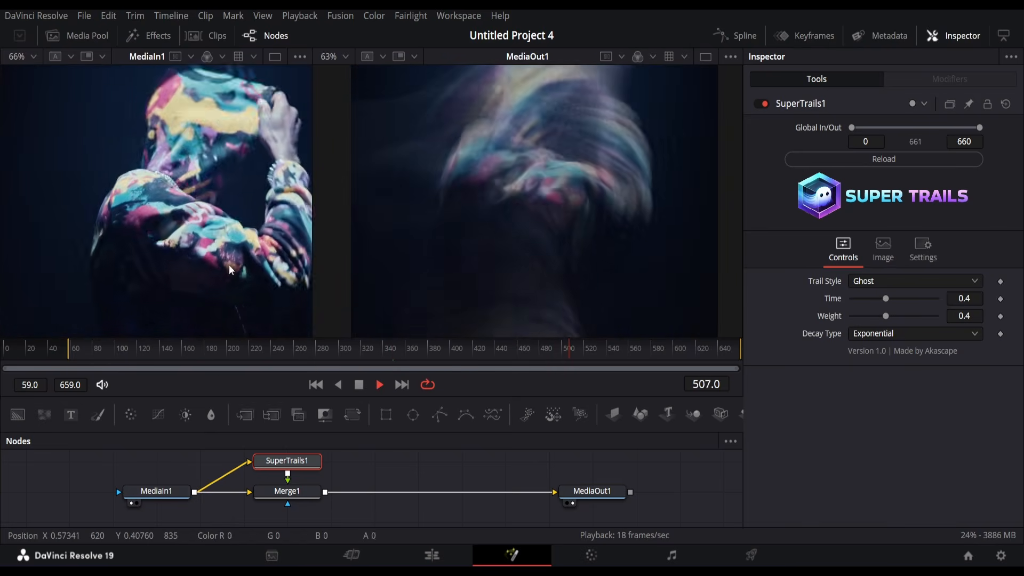
Step: Reload Super Trails, shorten the trail Time, and try Linear decay before returning to Exponential
{"action": "left_click", "coordinate": [904, 161]}
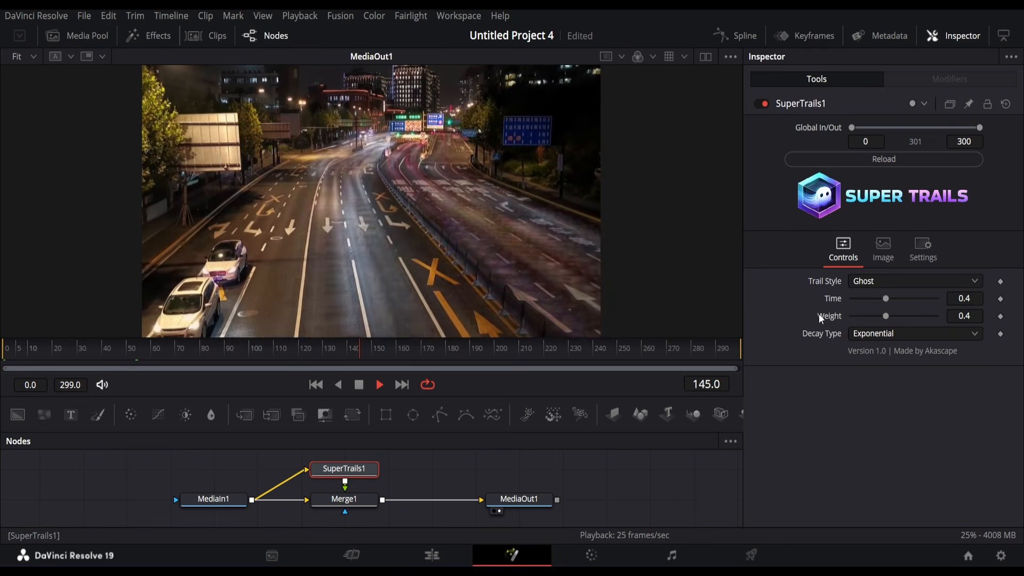
{"action": "left_click_drag", "start_coordinate": [886, 299], "coordinate": [914, 326]}
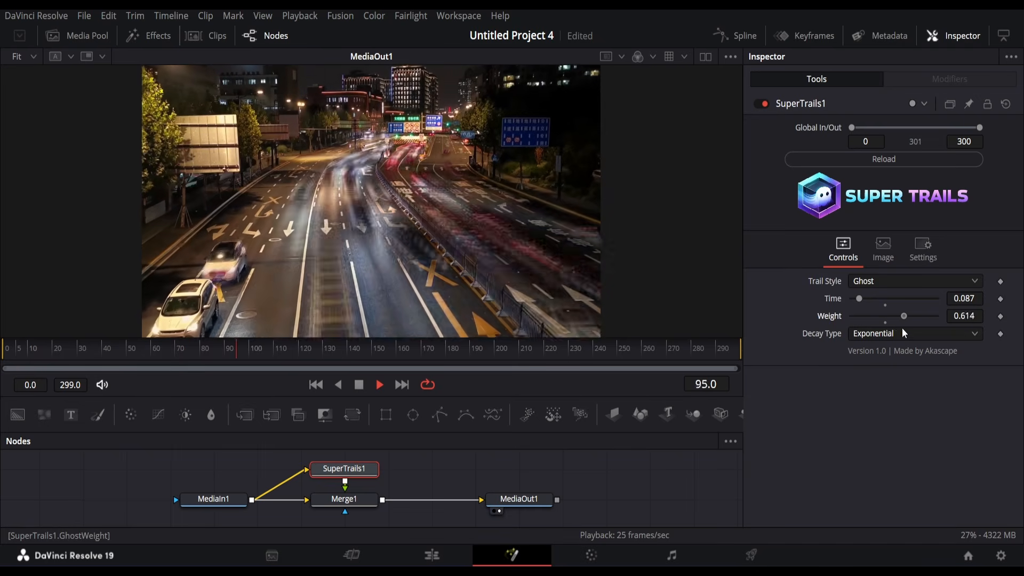
{"action": "left_click", "coordinate": [901, 335]}
{"action": "left_click", "coordinate": [896, 371]}
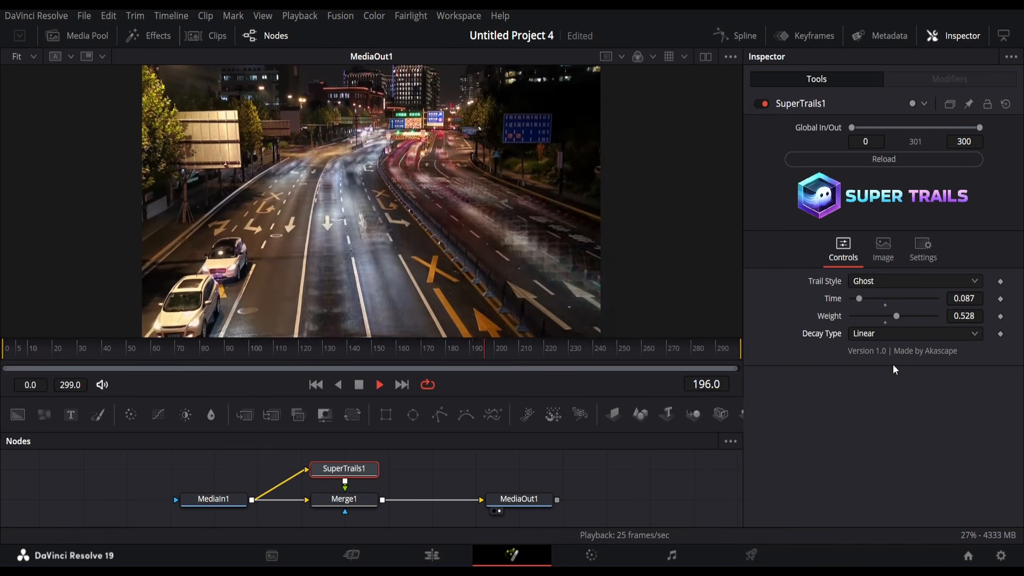
{"action": "left_click", "coordinate": [902, 335]}
{"action": "left_click", "coordinate": [896, 352]}
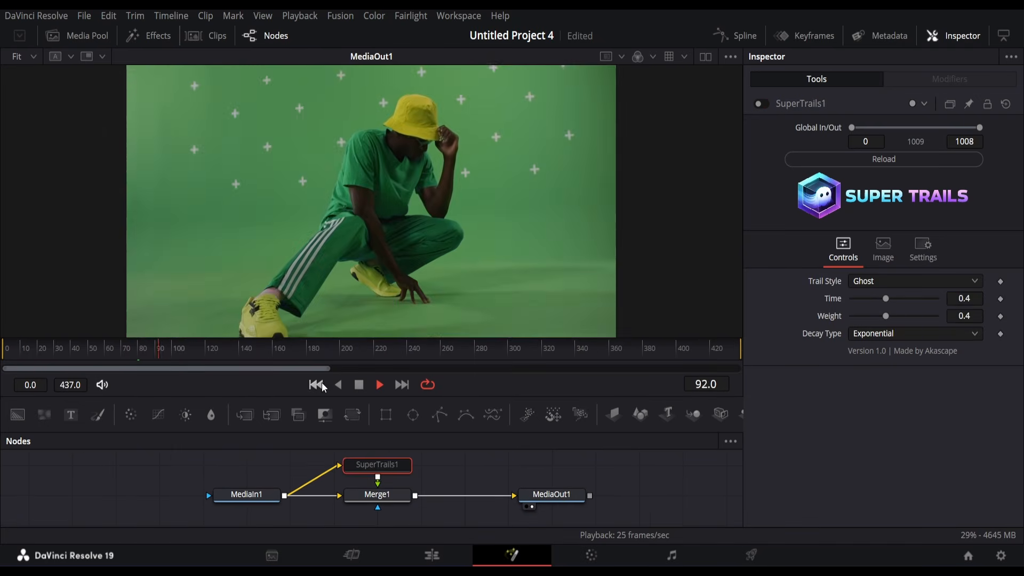
Step: Re-enable SuperTrails1 with the Echo trail style, then stop playback
{"action": "left_click", "coordinate": [762, 103]}
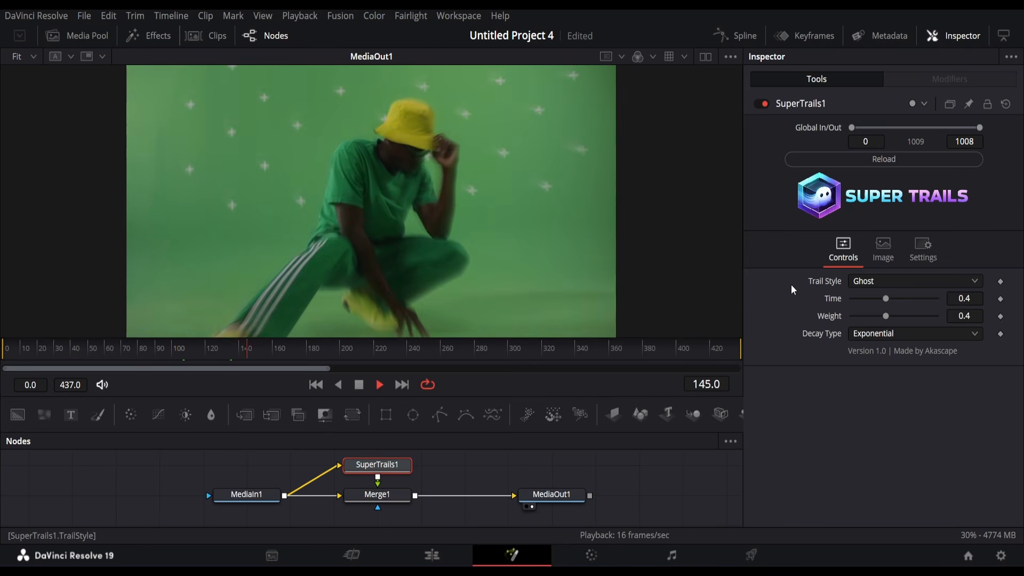
{"action": "left_click", "coordinate": [880, 282]}
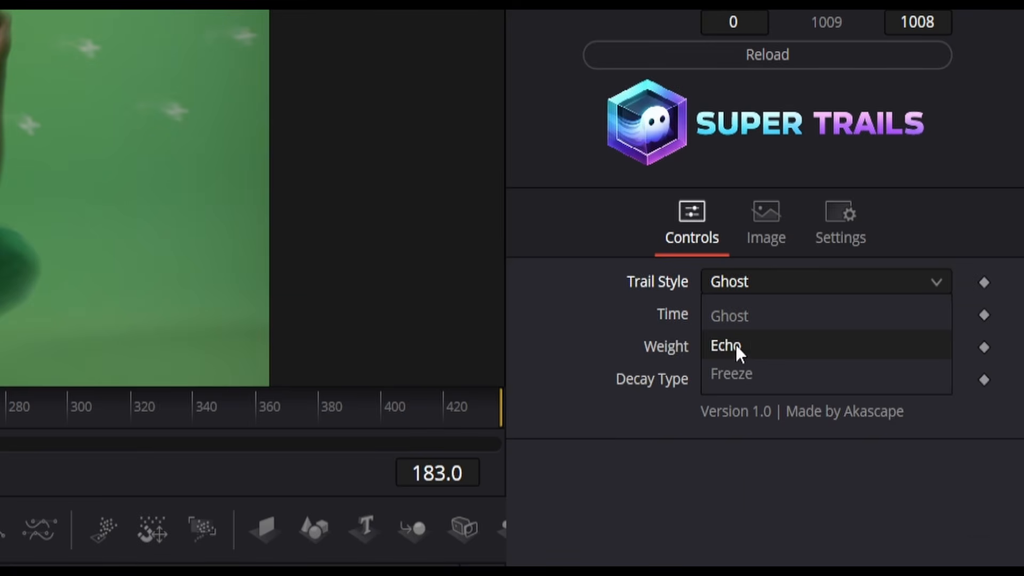
{"action": "left_click", "coordinate": [735, 346]}
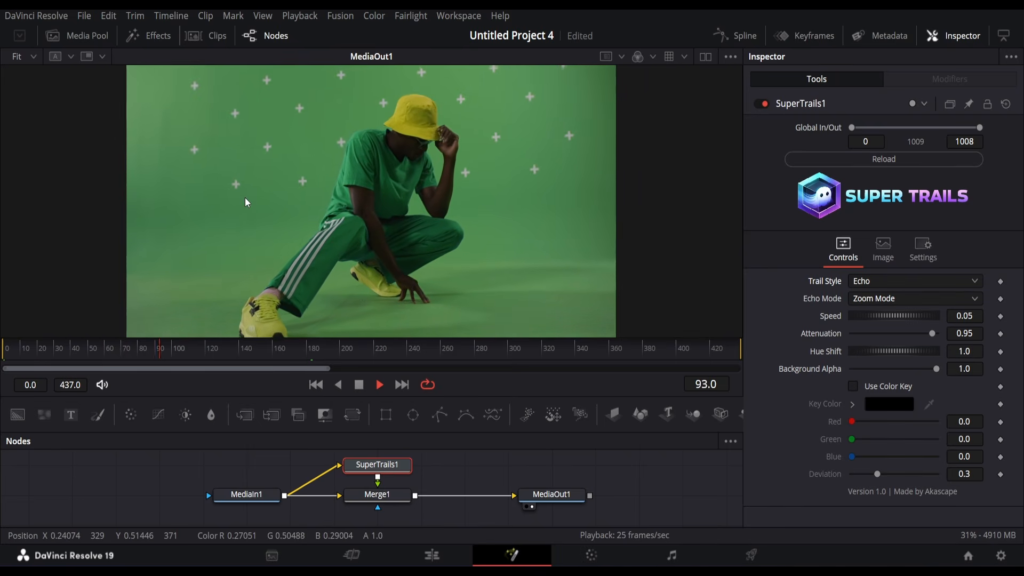
{"action": "key", "text": "space"}
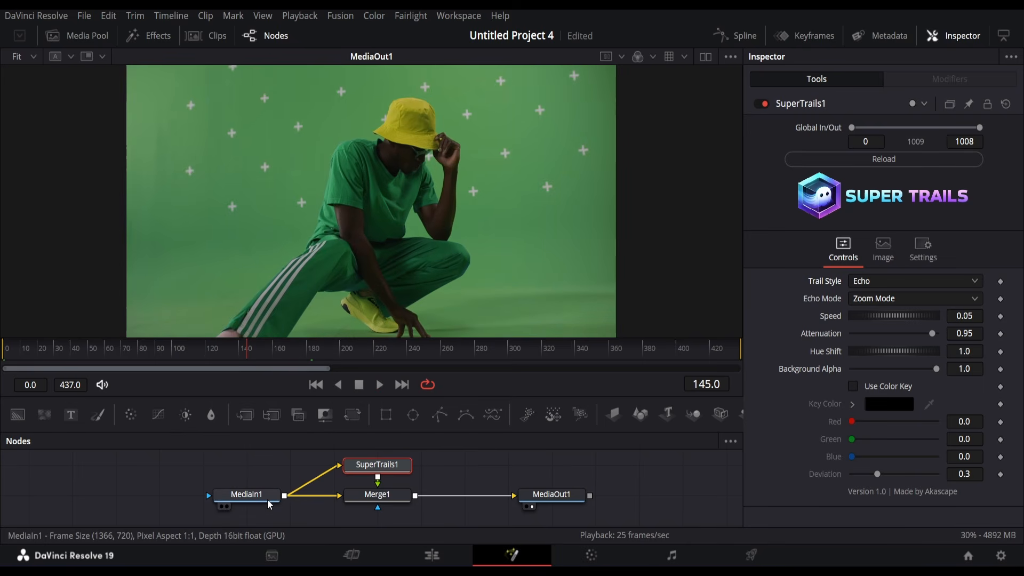
Step: Turn on colour keying for the echoes, sample the green screen, and set Deviation to 0.157
{"action": "left_click", "coordinate": [853, 387]}
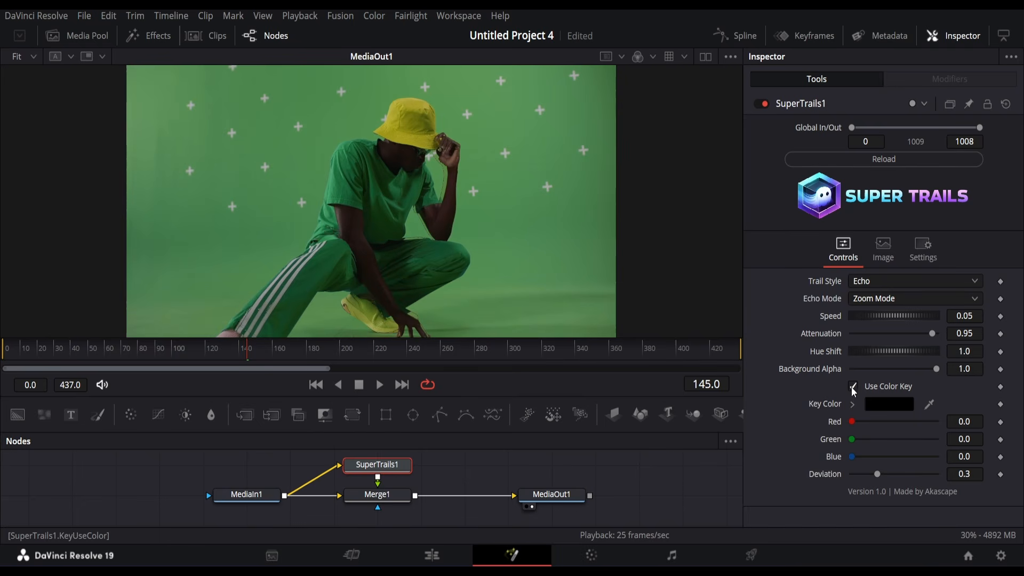
{"action": "left_click_drag", "start_coordinate": [928, 405], "coordinate": [555, 251]}
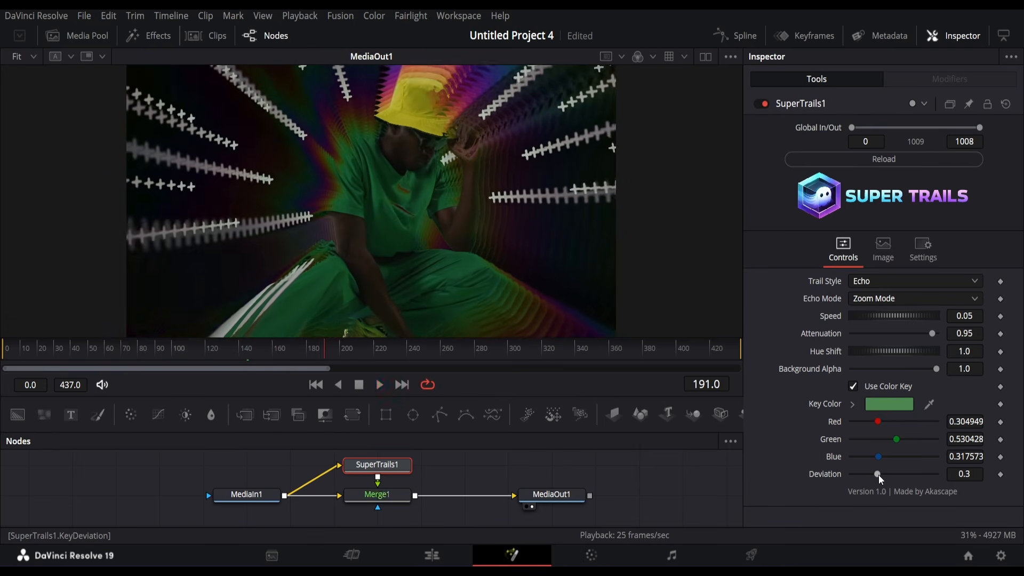
{"action": "key", "text": "space"}
{"action": "left_click_drag", "start_coordinate": [879, 474], "coordinate": [865, 473]}
{"action": "key", "text": "space"}
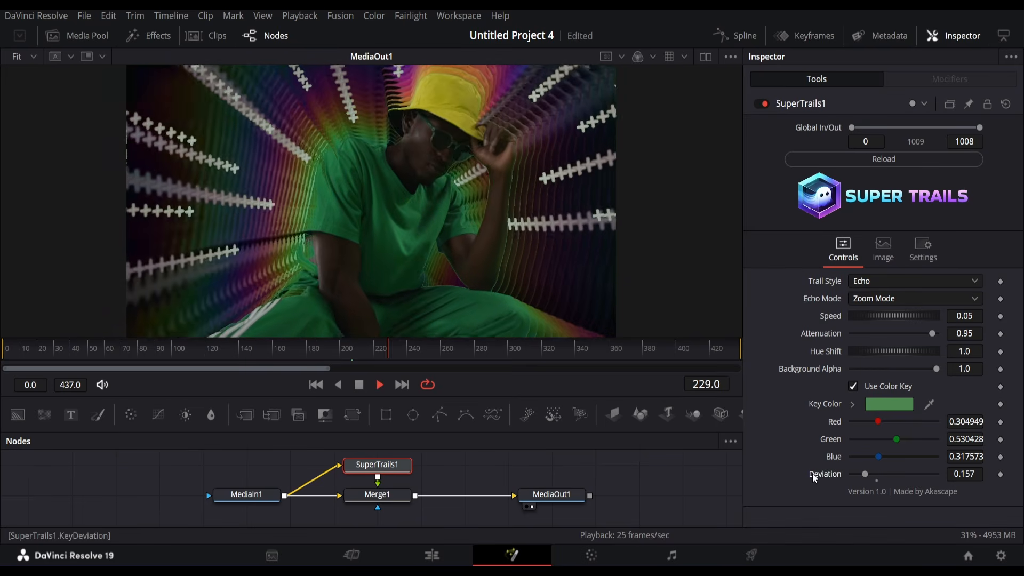
Step: Set echo Speed to 0.1544 and Hue Shift to 1.957, and test the background fade before restoring 1.0
{"action": "left_click_drag", "start_coordinate": [917, 316], "coordinate": [968, 356]}
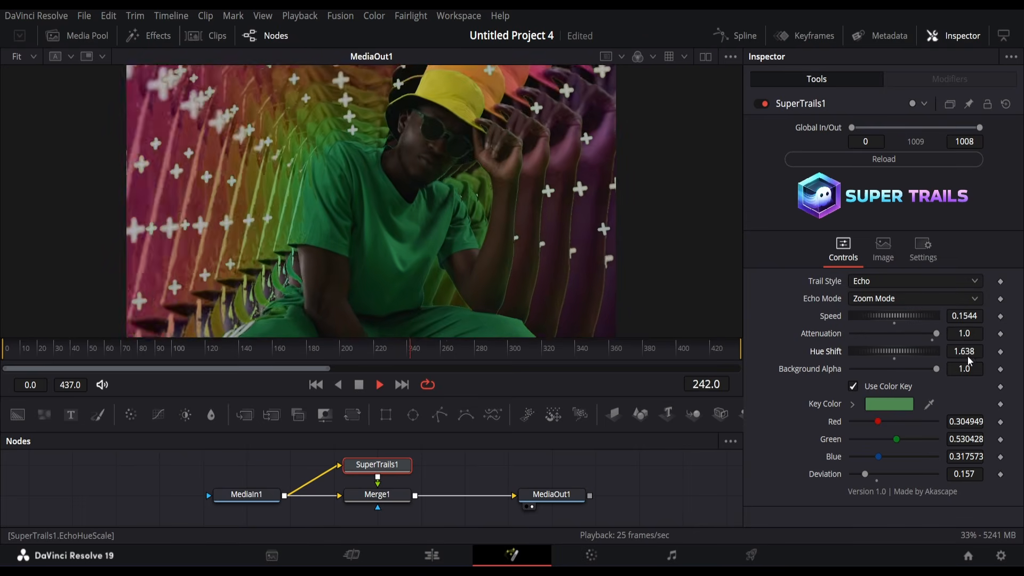
{"action": "left_click_drag", "start_coordinate": [823, 354], "coordinate": [849, 359]}
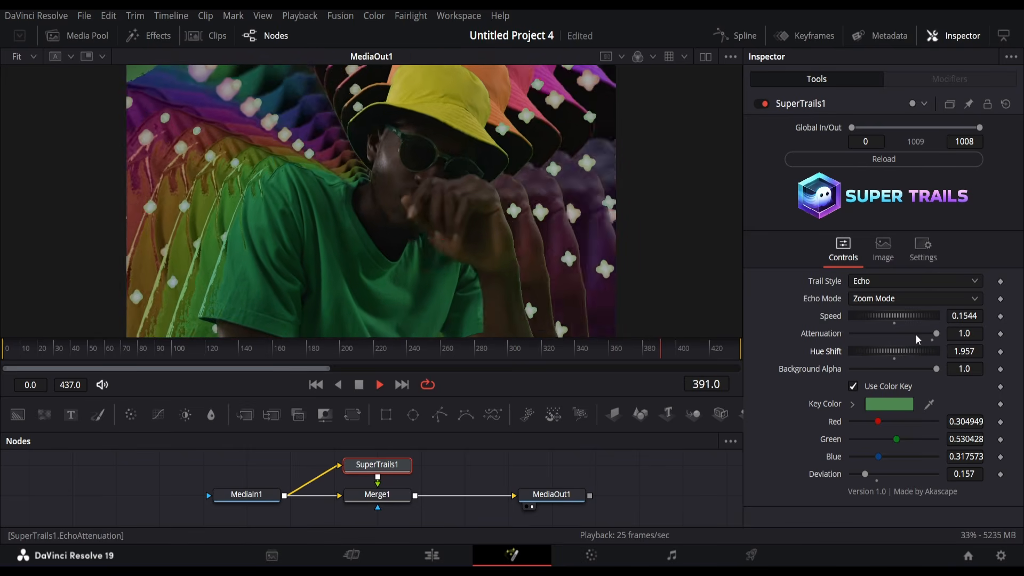
{"action": "left_click_drag", "start_coordinate": [938, 372], "coordinate": [817, 369]}
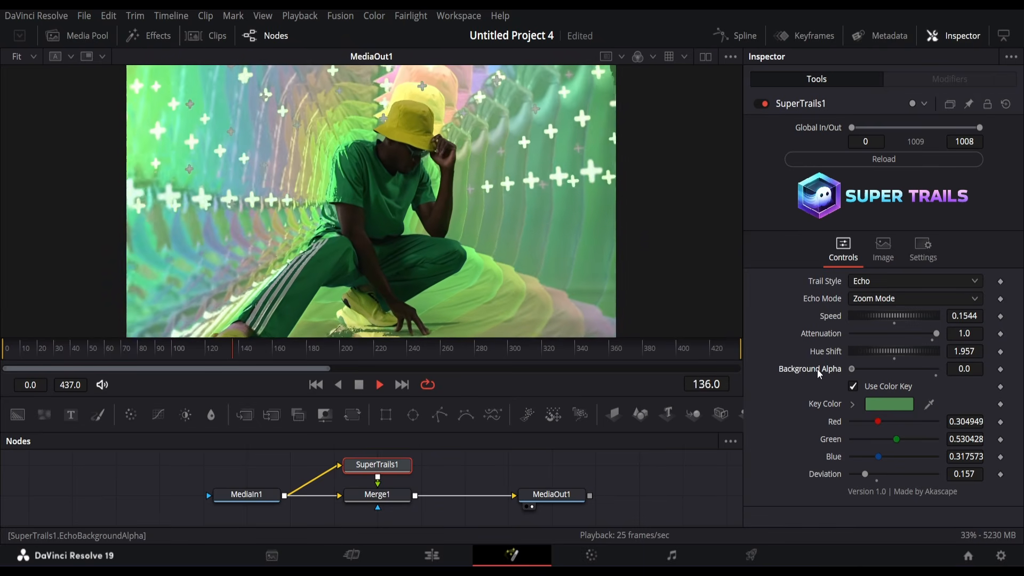
{"action": "left_click_drag", "start_coordinate": [852, 369], "coordinate": [910, 369]}
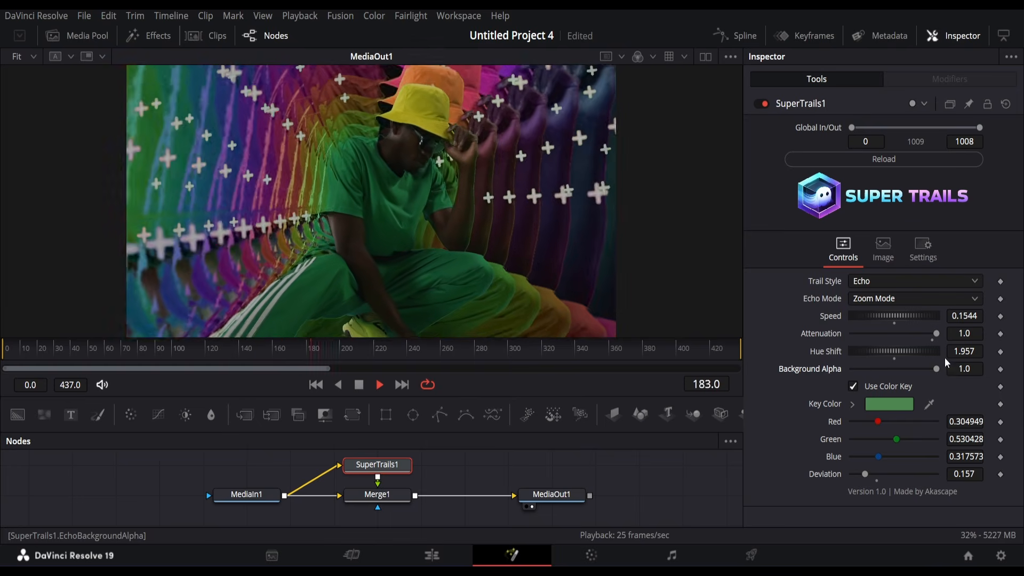
Step: Switch the echo to Directional Mode with Speed 0.0211 and a diagonal Angle of 297.4
{"action": "left_click", "coordinate": [896, 302]}
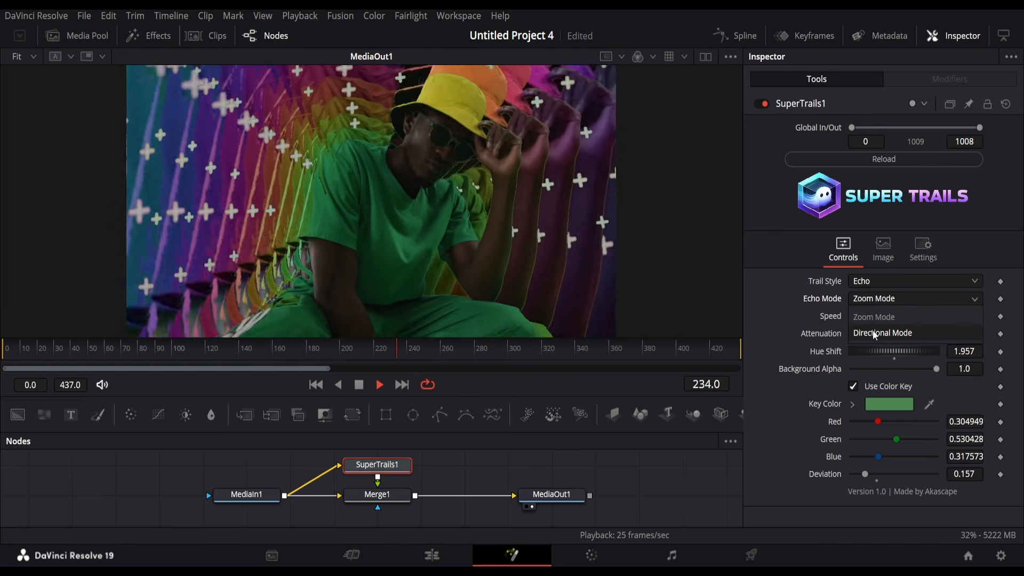
{"action": "left_click", "coordinate": [878, 333]}
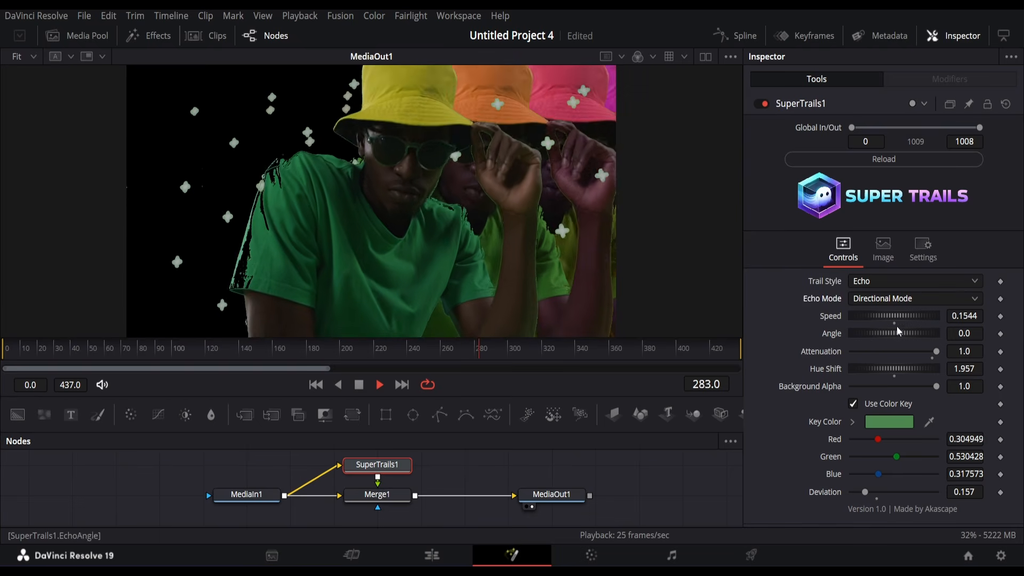
{"action": "left_click_drag", "start_coordinate": [898, 314], "coordinate": [872, 321]}
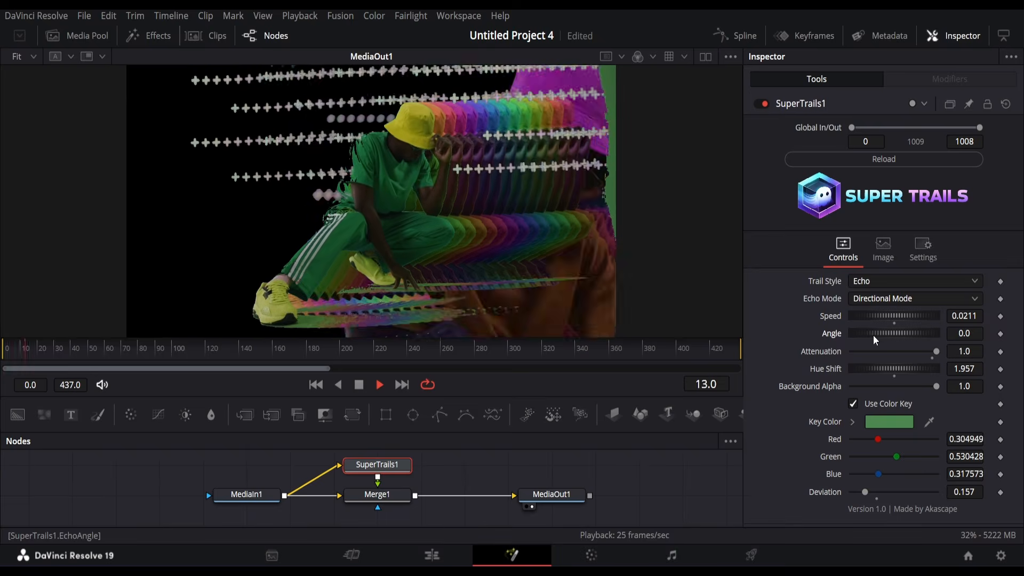
{"action": "left_click_drag", "start_coordinate": [872, 335], "coordinate": [920, 335]}
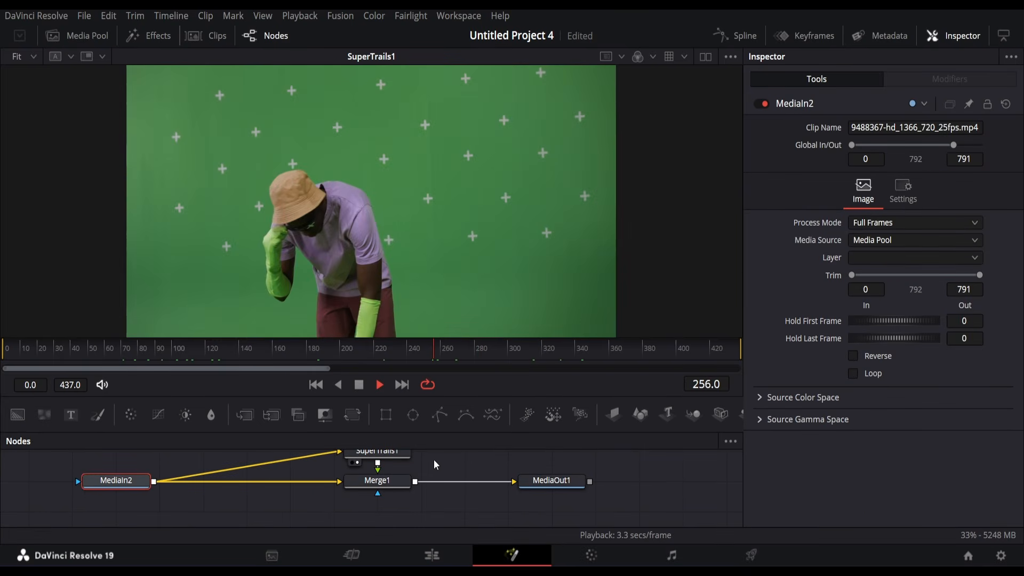
Step: Stop playback and bring up the SuperTrails1 settings
{"action": "left_click_drag", "start_coordinate": [543, 480], "coordinate": [417, 230]}
{"action": "key", "text": "space"}
{"action": "left_click", "coordinate": [402, 456]}
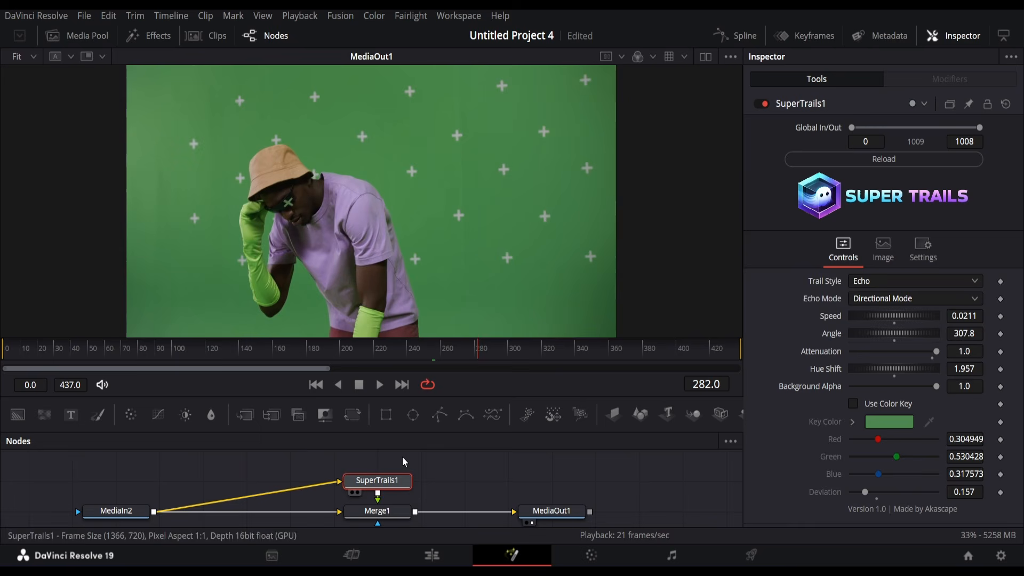
{"action": "scroll", "coordinate": [211, 491], "scroll_direction": "down", "scroll_amount": 1}
Step: Insert a DeltaKeyer after MediaIn2 and sample the green screen as its key colour
{"action": "left_click", "coordinate": [131, 492]}
{"action": "key", "text": "shift+space"}
{"action": "type", "text": "del"}
{"action": "key", "text": "Return"}
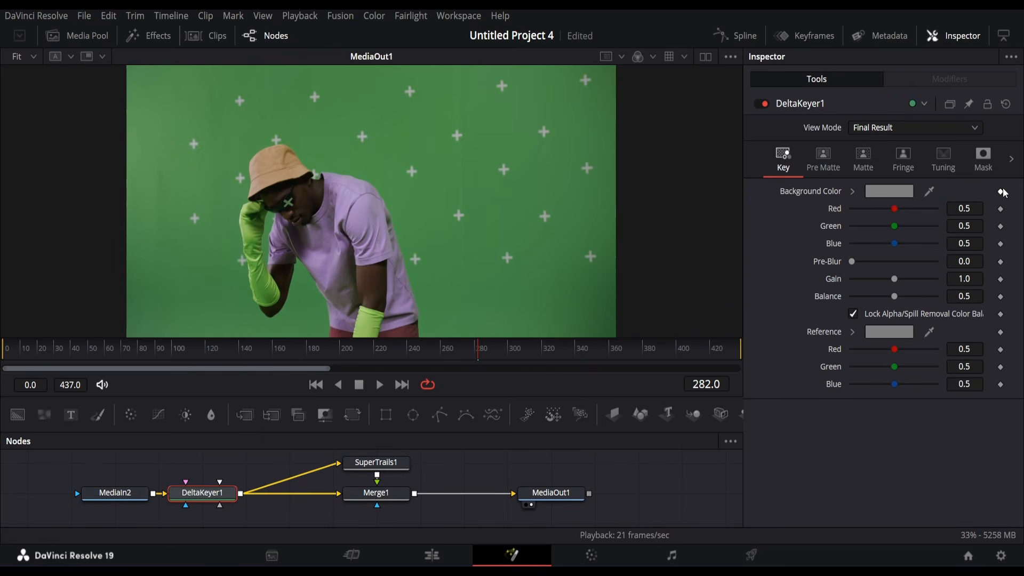
{"action": "left_click_drag", "start_coordinate": [929, 191], "coordinate": [533, 270]}
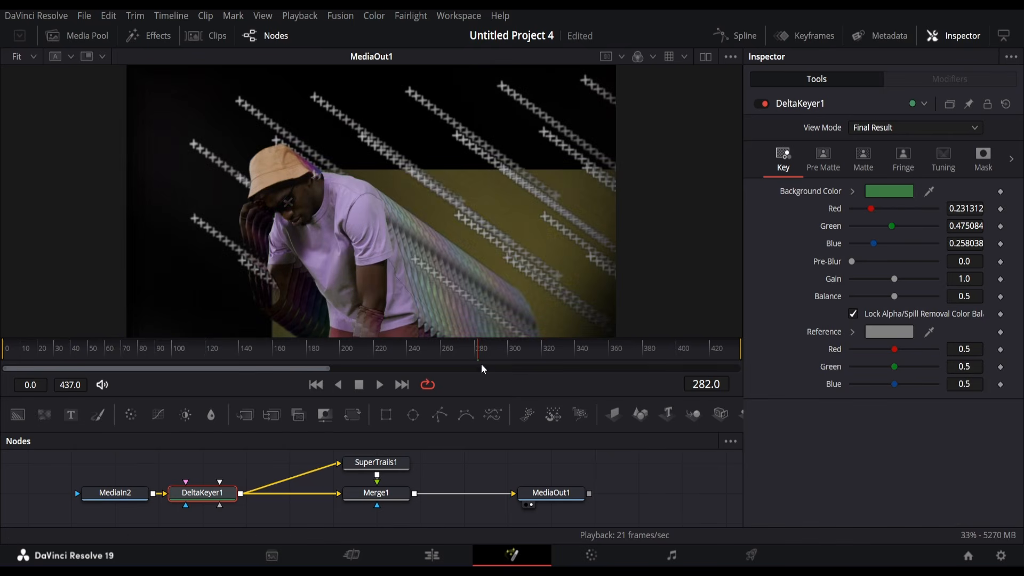
Step: View the SuperTrails1 output and set the echo mode back to Zoom Mode
{"action": "left_click_drag", "start_coordinate": [387, 463], "coordinate": [397, 237]}
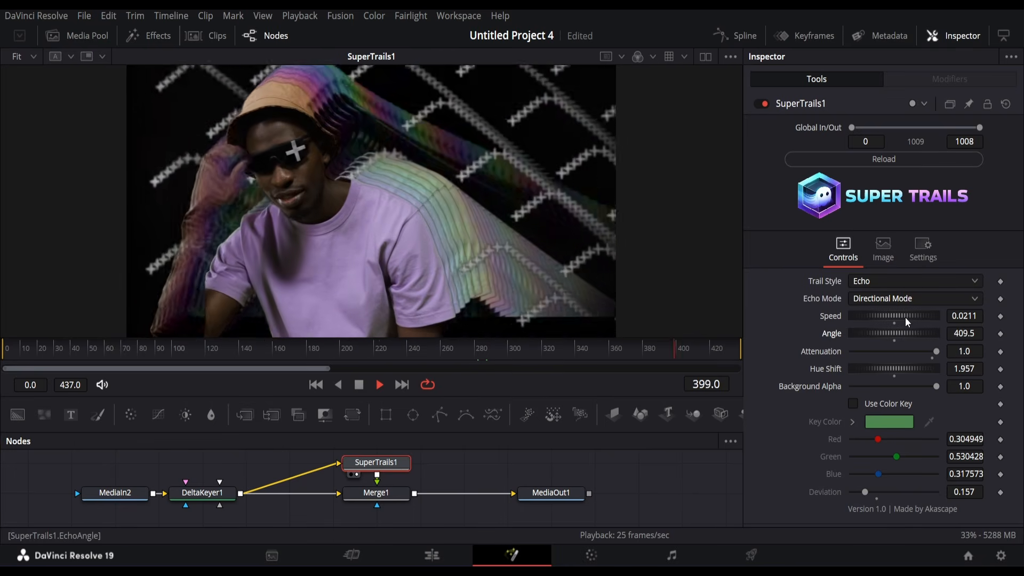
{"action": "left_click", "coordinate": [907, 298]}
{"action": "left_click", "coordinate": [882, 320]}
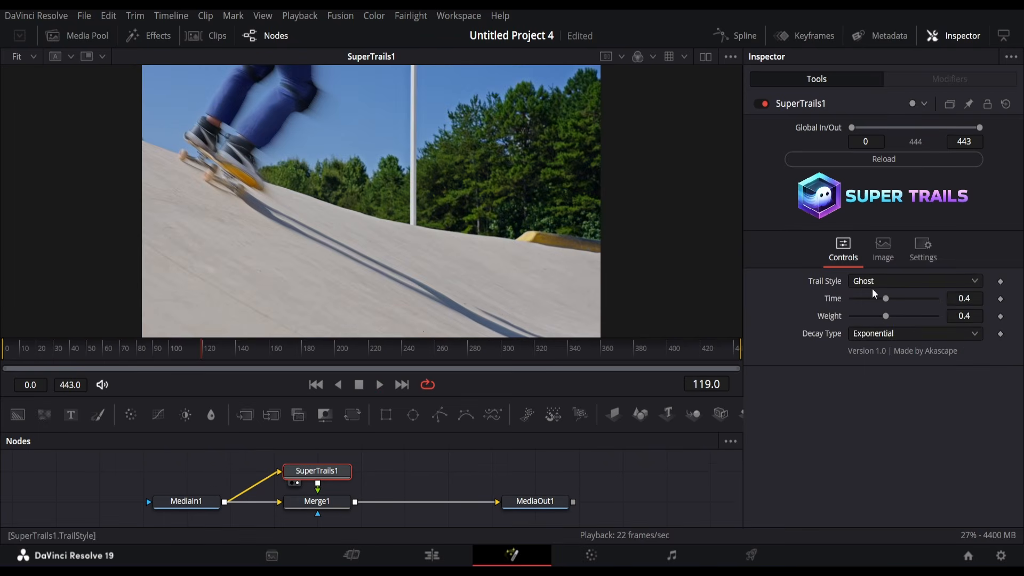
Step: Switch the trail style to Freeze with Decay 0.0118 and Sample Gap 5, then stop playback
{"action": "left_click", "coordinate": [874, 283]}
{"action": "left_click", "coordinate": [875, 327]}
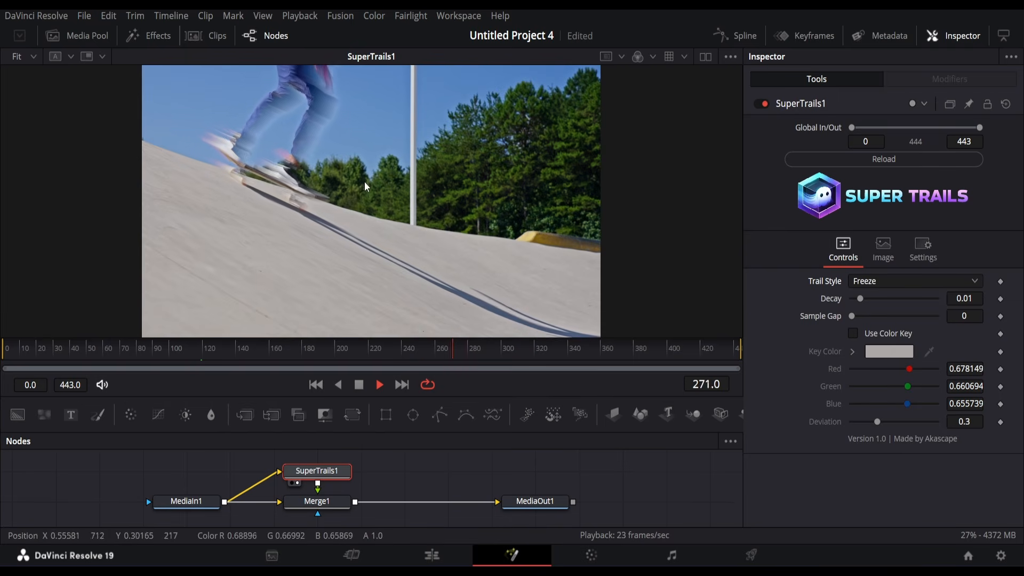
{"action": "left_click_drag", "start_coordinate": [856, 298], "coordinate": [863, 322]}
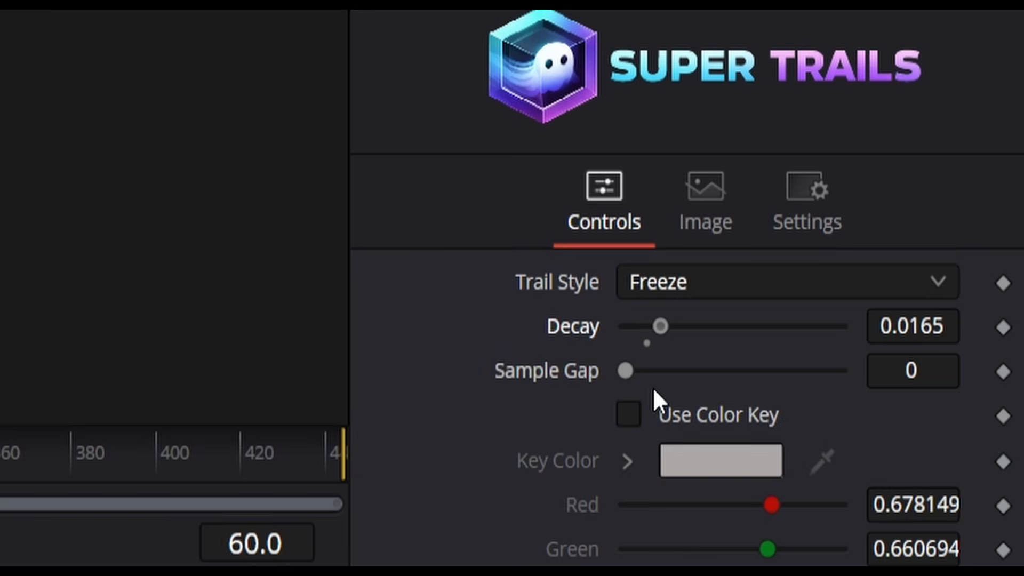
{"action": "left_click_drag", "start_coordinate": [653, 378], "coordinate": [671, 387]}
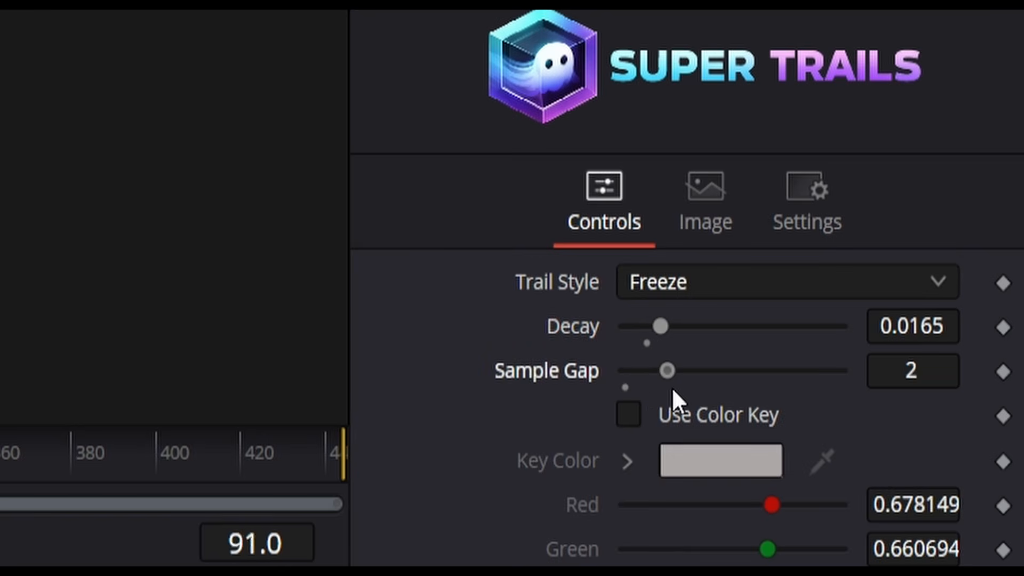
{"action": "left_click_drag", "start_coordinate": [866, 323], "coordinate": [858, 300]}
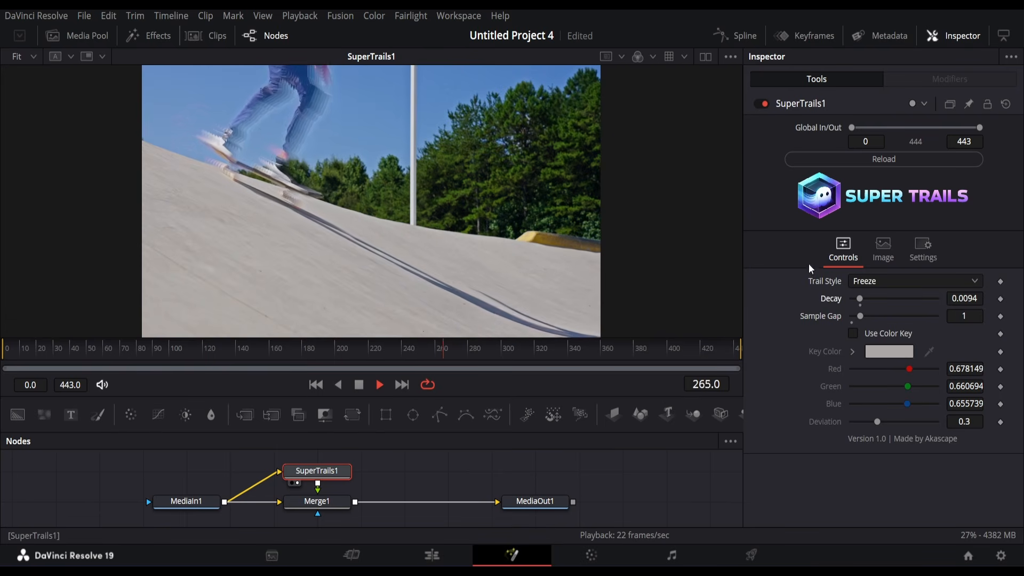
{"action": "left_click_drag", "start_coordinate": [864, 316], "coordinate": [894, 317]}
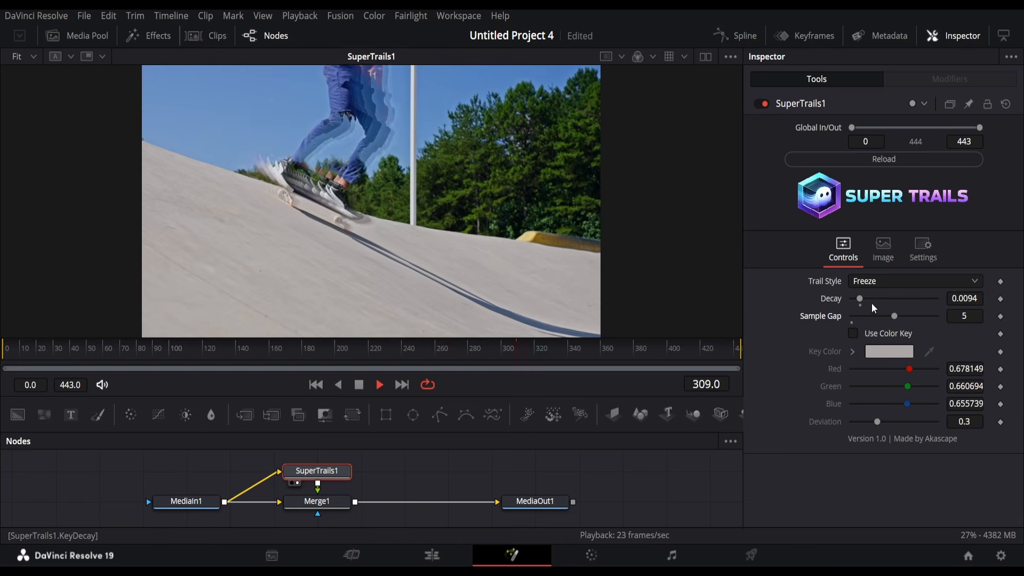
{"action": "left_click_drag", "start_coordinate": [859, 299], "coordinate": [857, 308]}
{"action": "key", "text": "space"}
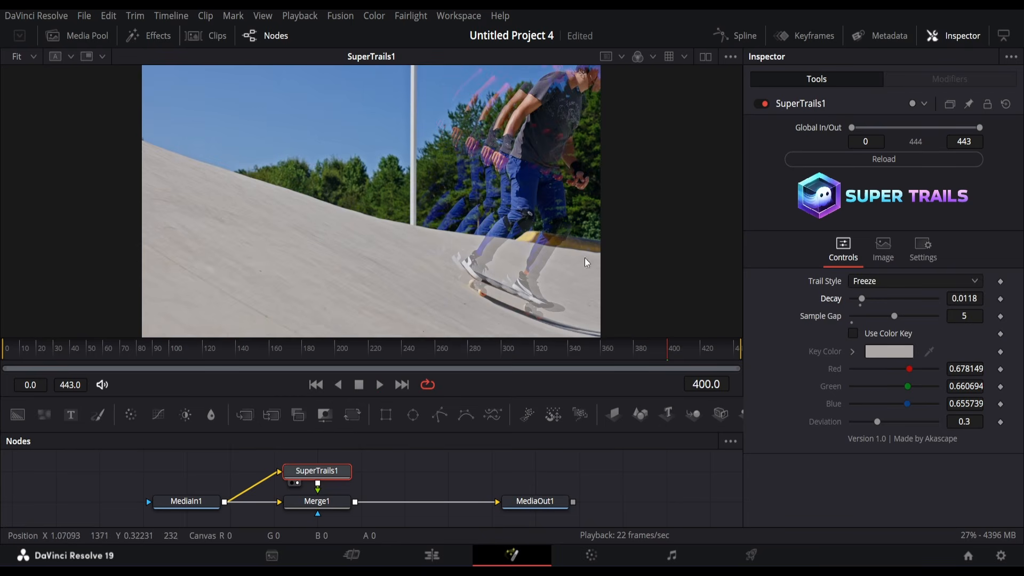
{"action": "left_click", "coordinate": [907, 337]}
{"action": "left_click_drag", "start_coordinate": [640, 343], "coordinate": [925, 368]}
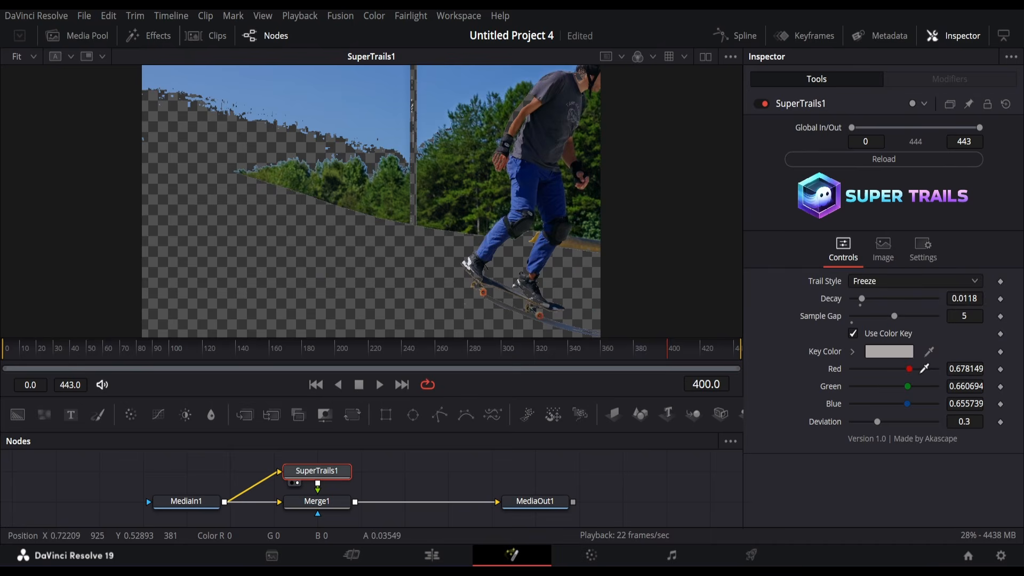
{"action": "left_click", "coordinate": [853, 334]}
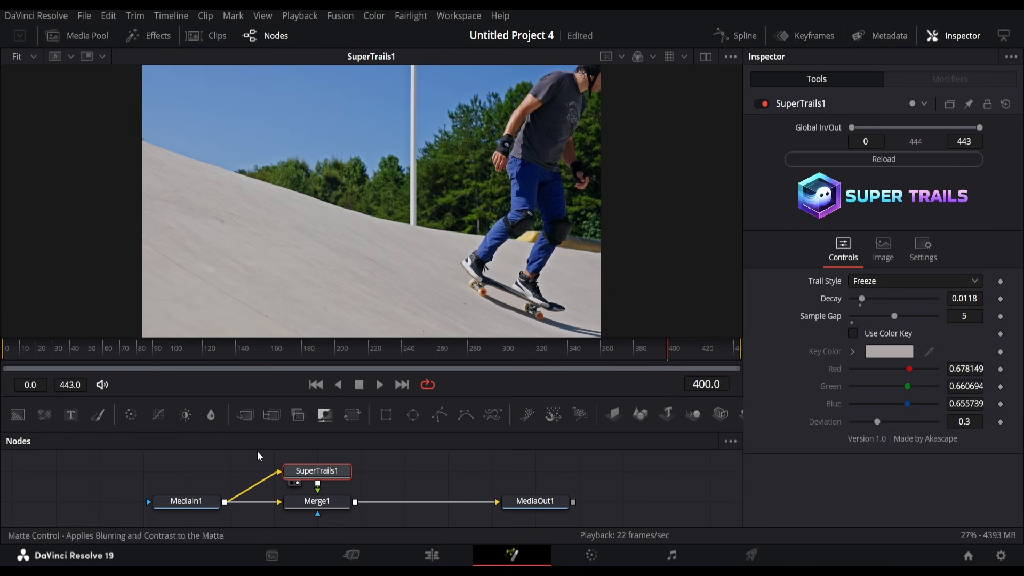
{"action": "key", "text": "shift+space"}
{"action": "type", "text": "magi"}
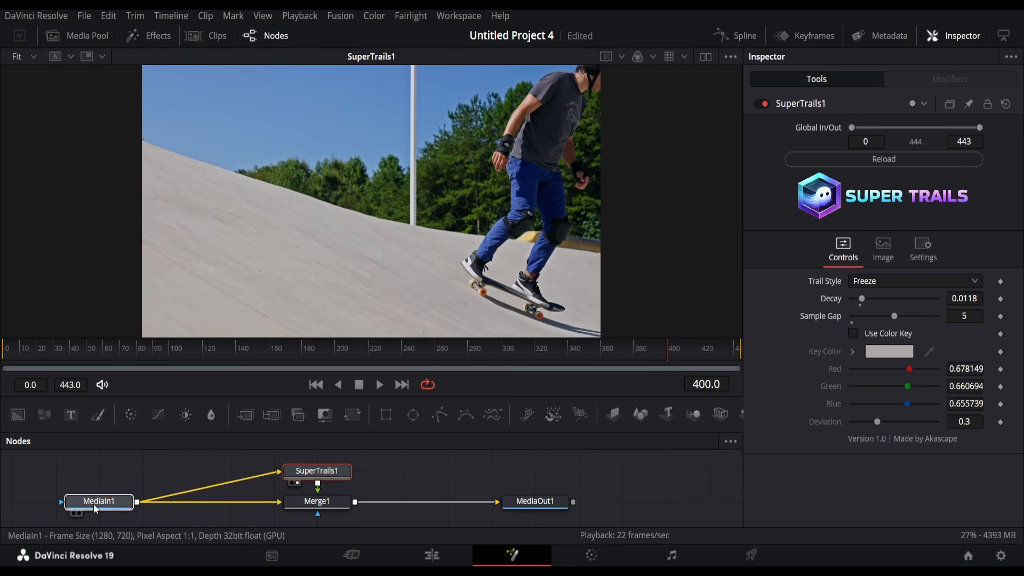
Step: Add a Rembg background-removal node after MediaIn1 and view its cut-out
{"action": "left_click", "coordinate": [94, 504]}
{"action": "key", "text": "shift+space"}
{"action": "type", "text": "supertra"}
{"action": "key", "text": "BackSpace"}
{"action": "key", "text": "BackSpace"}
{"action": "key", "text": "BackSpace"}
{"action": "key", "text": "BackSpace"}
{"action": "key", "text": "BackSpace"}
{"action": "key", "text": "BackSpace"}
{"action": "key", "text": "BackSpace"}
{"action": "key", "text": "BackSpace"}
{"action": "type", "text": "rembg"}
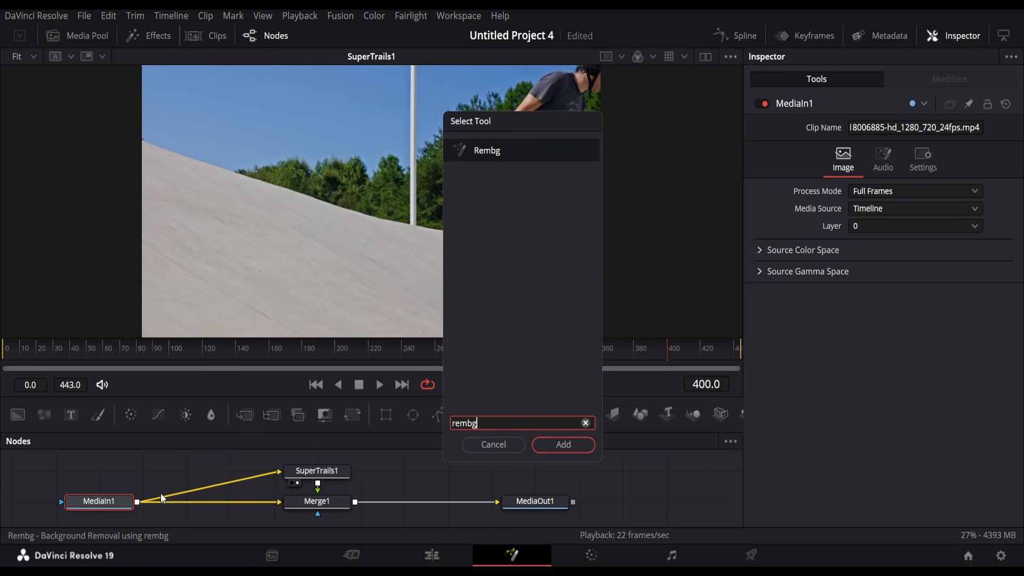
{"action": "key", "text": "Return"}
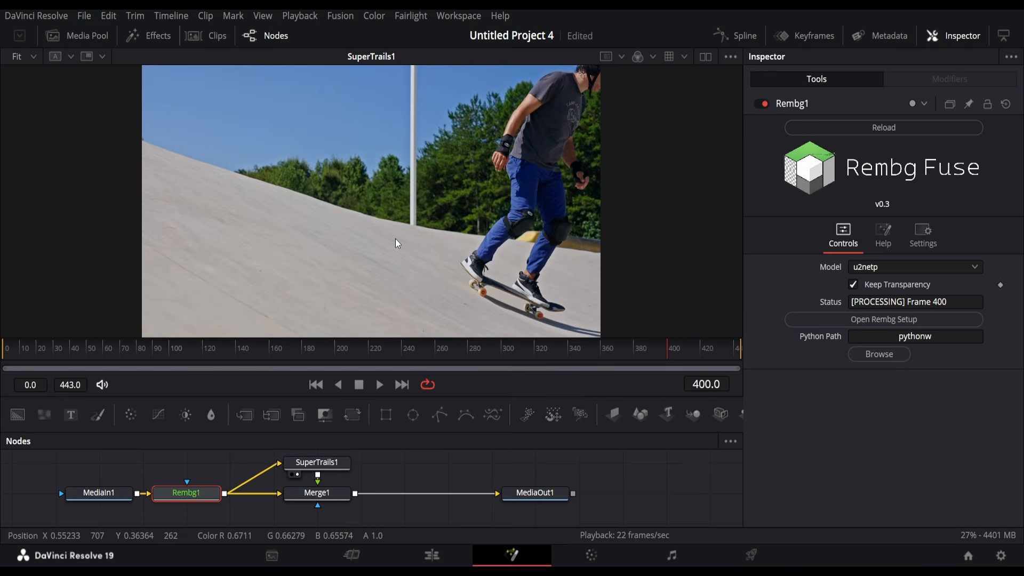
{"action": "key", "text": "1"}
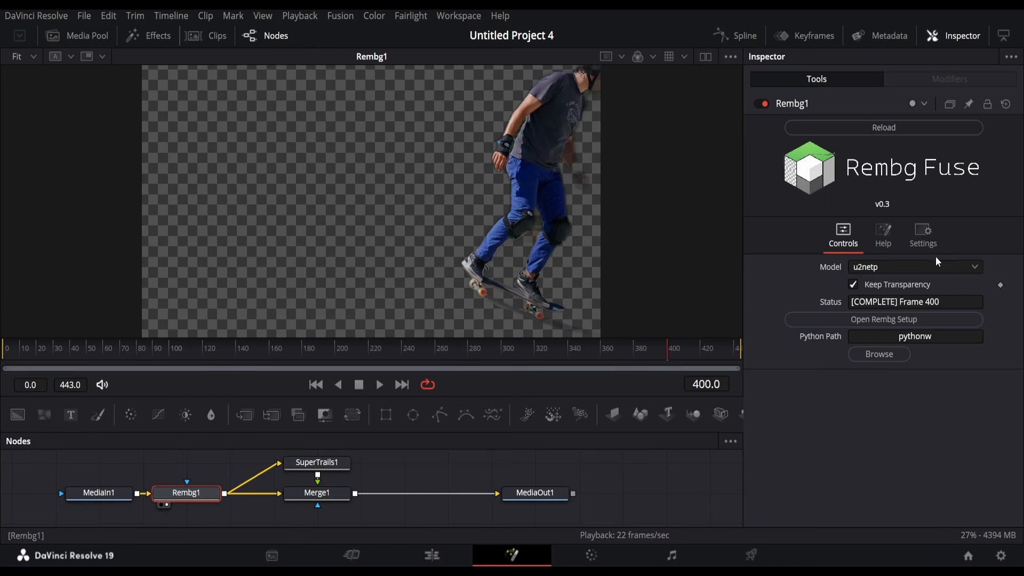
Step: Check the cutout at frames 161 and 316, try u2net, then choose the isnet-general-use model
{"action": "left_click", "coordinate": [203, 351]}
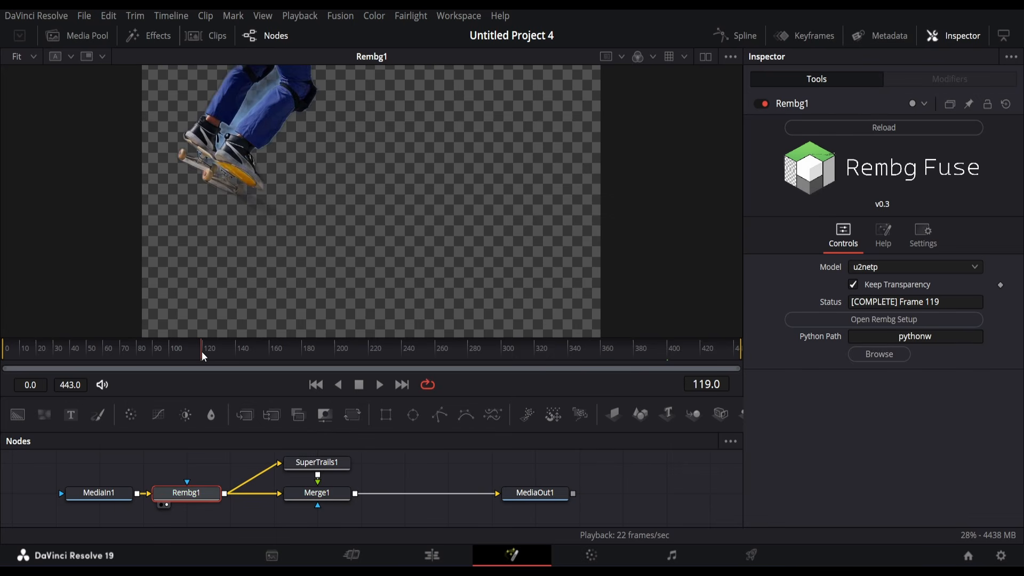
{"action": "left_click", "coordinate": [273, 358]}
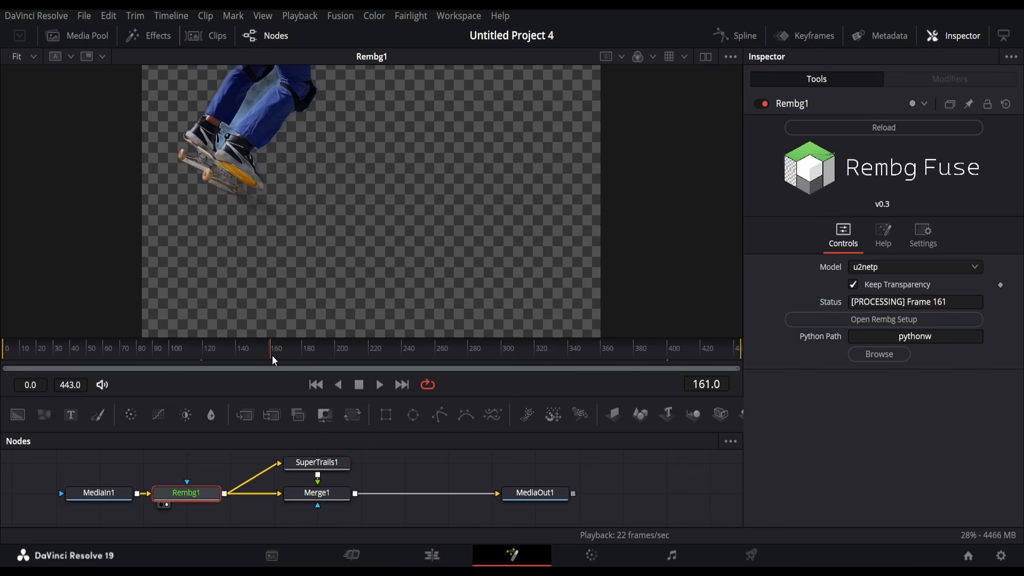
{"action": "left_click", "coordinate": [880, 268]}
{"action": "left_click", "coordinate": [883, 317]}
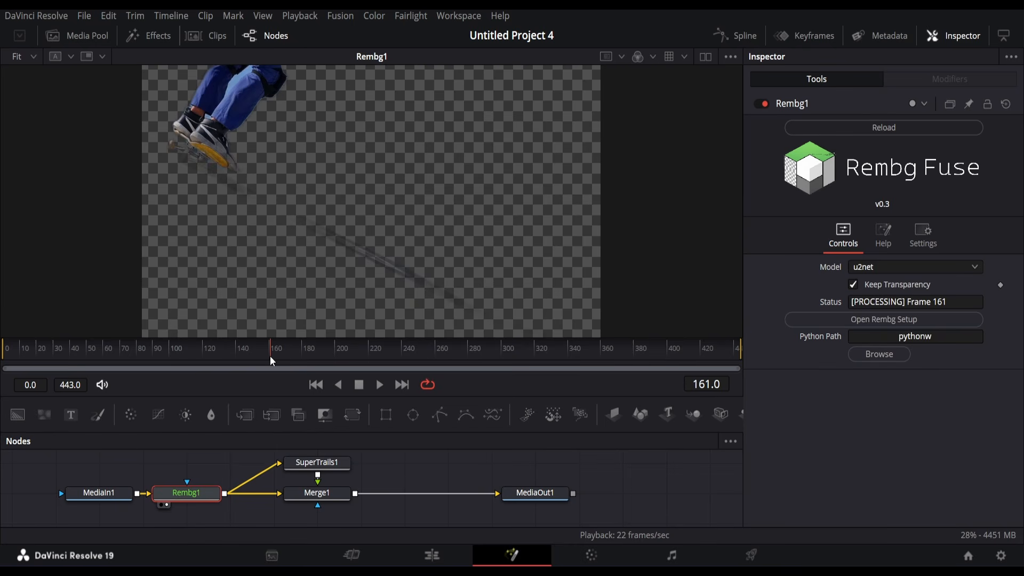
{"action": "left_click", "coordinate": [526, 350]}
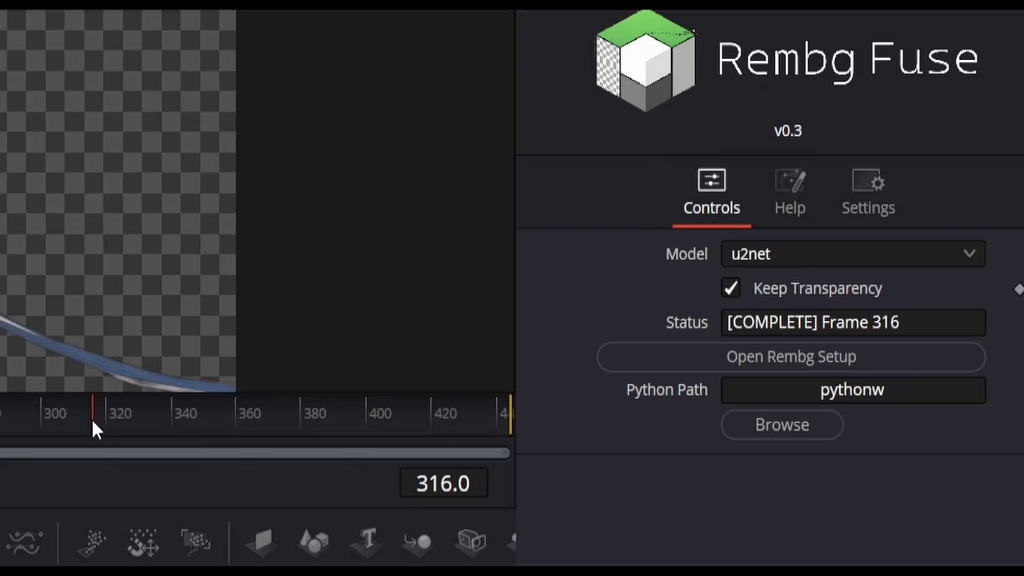
{"action": "left_click", "coordinate": [770, 251]}
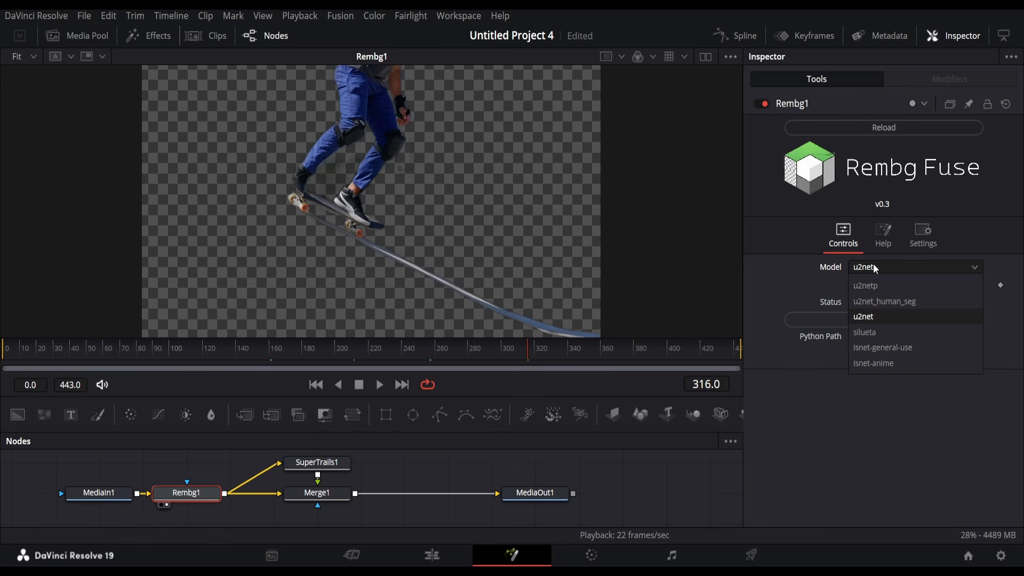
{"action": "left_click", "coordinate": [879, 349]}
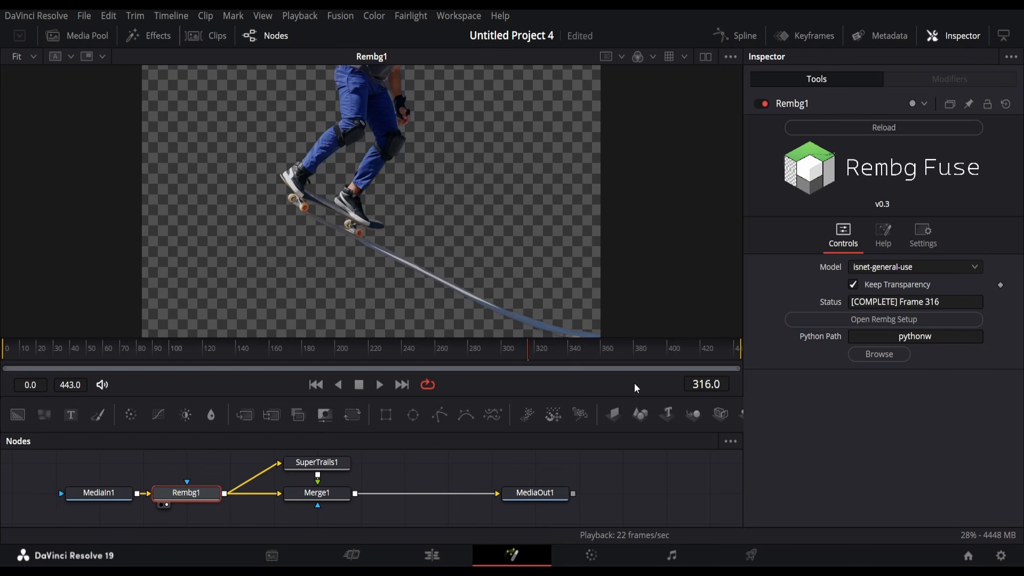
Step: Cache Rembg1 to disk, pre-render it through frame 443, and play back the cutout
{"action": "right_click", "coordinate": [155, 496]}
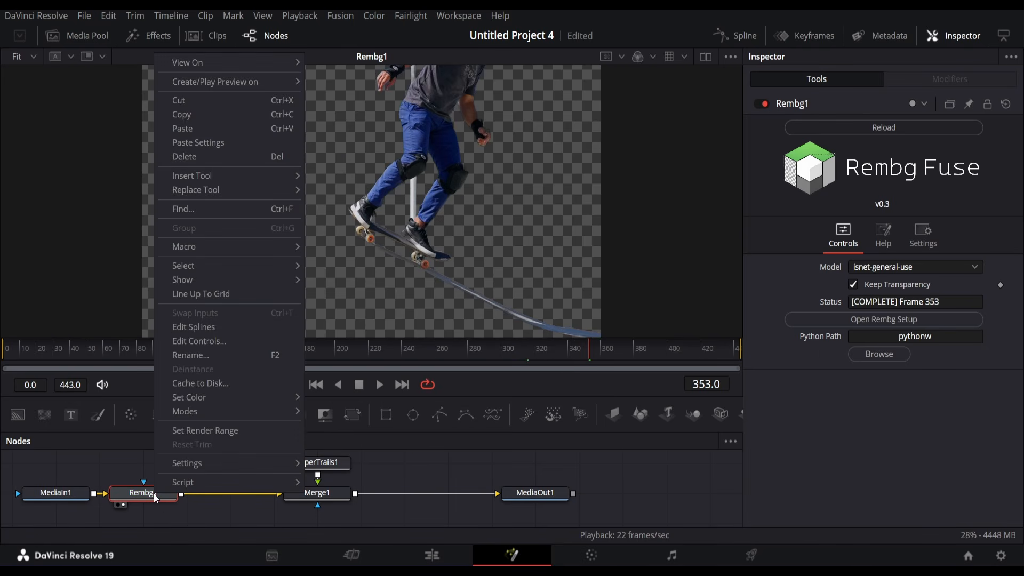
{"action": "left_click", "coordinate": [193, 384]}
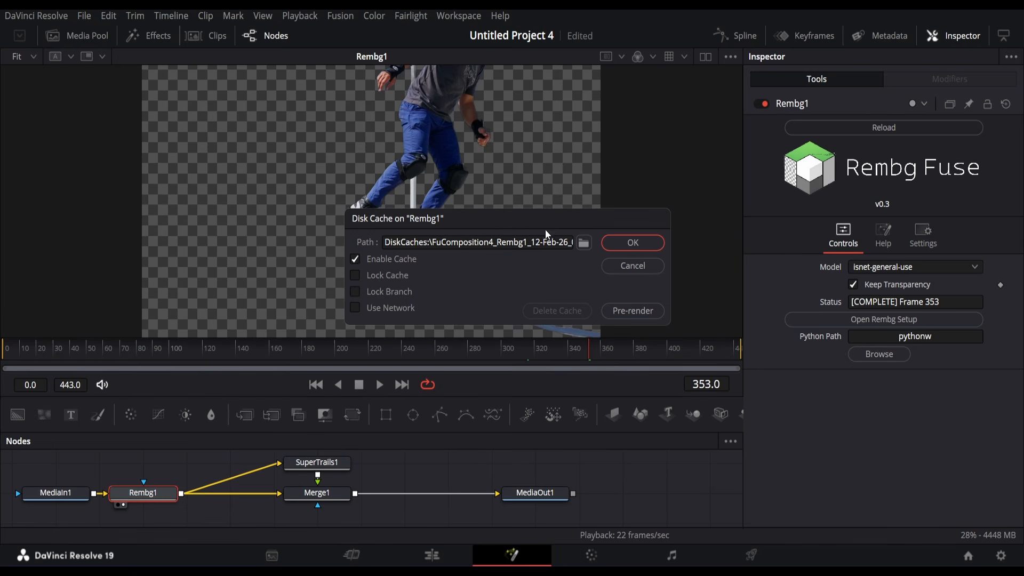
{"action": "left_click", "coordinate": [584, 242]}
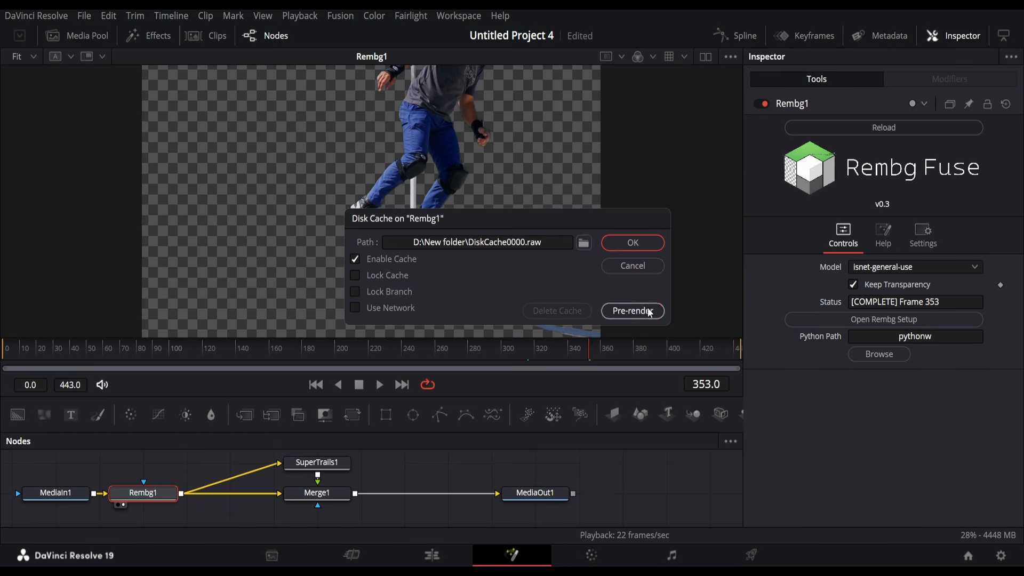
{"action": "left_click", "coordinate": [648, 307]}
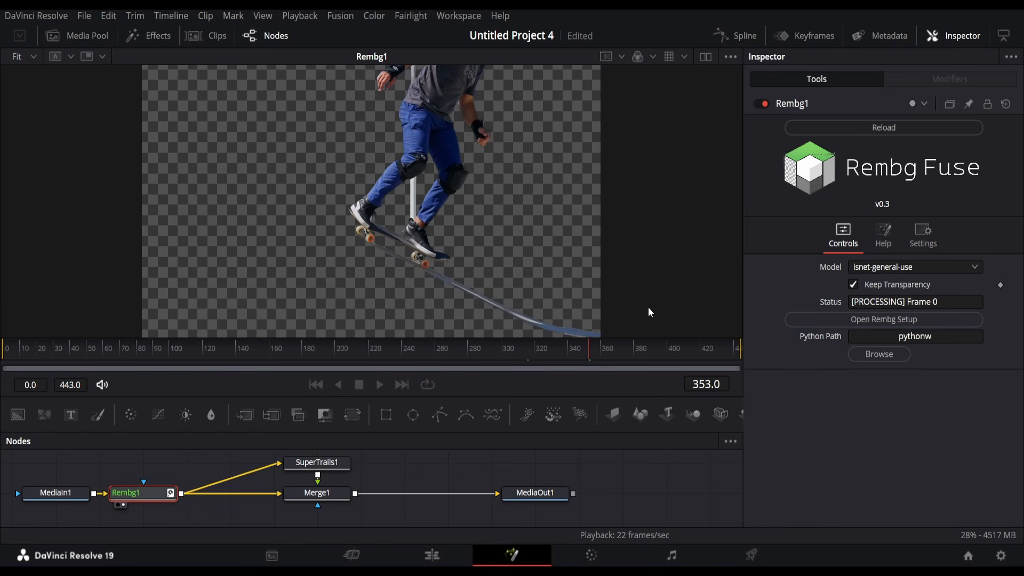
{"action": "left_click", "coordinate": [380, 384]}
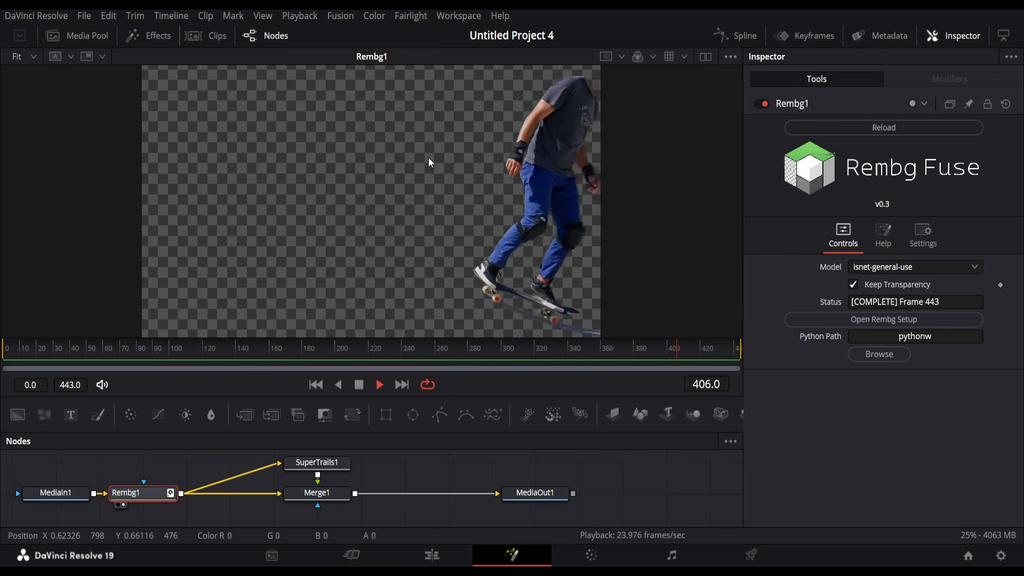
Step: Stop playback at frame 109 and select Merge1
{"action": "left_click", "coordinate": [360, 388]}
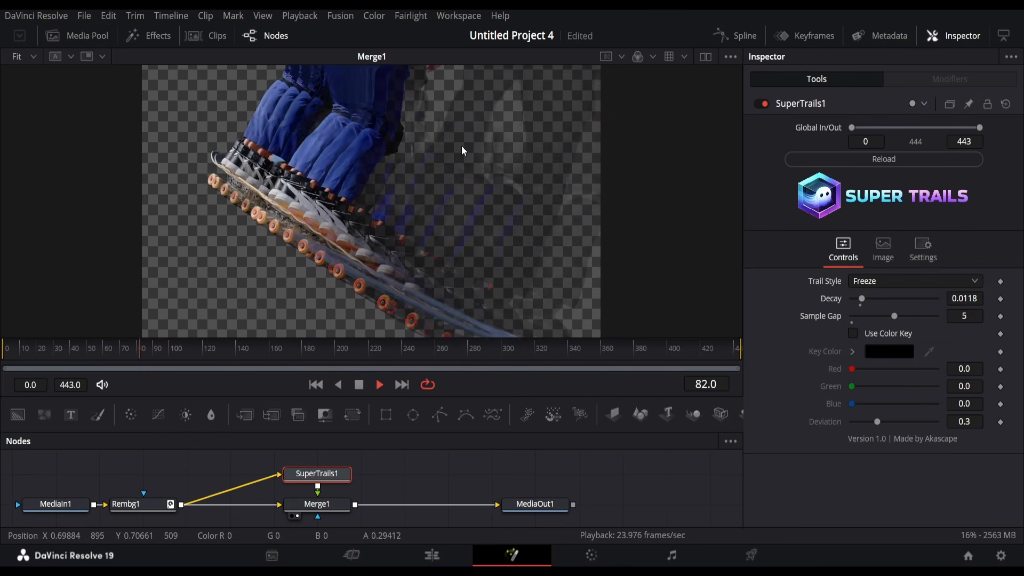
{"action": "key", "text": "space"}
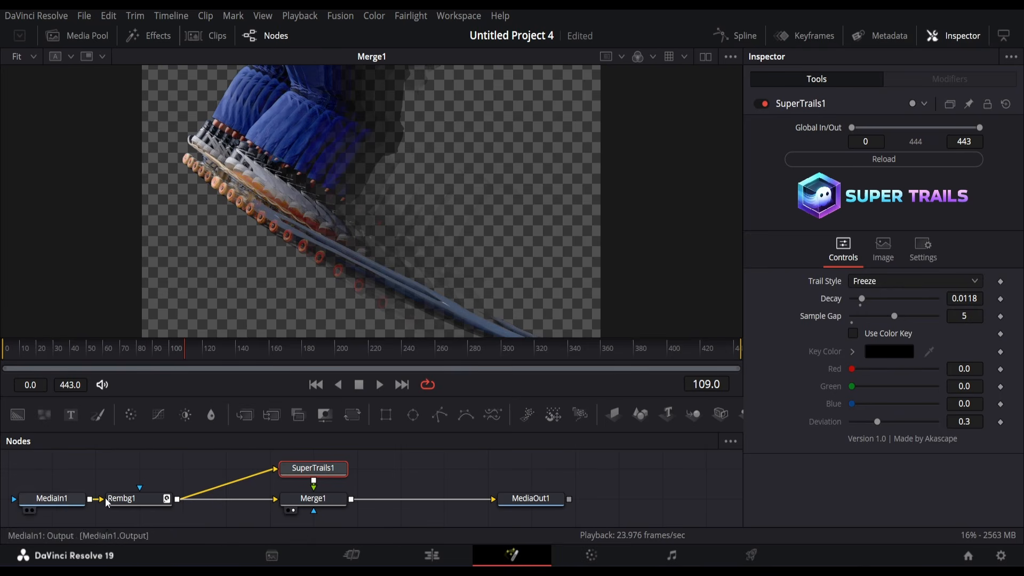
{"action": "scroll", "coordinate": [240, 488], "scroll_direction": "down", "scroll_amount": 2}
{"action": "left_click", "coordinate": [318, 476]}
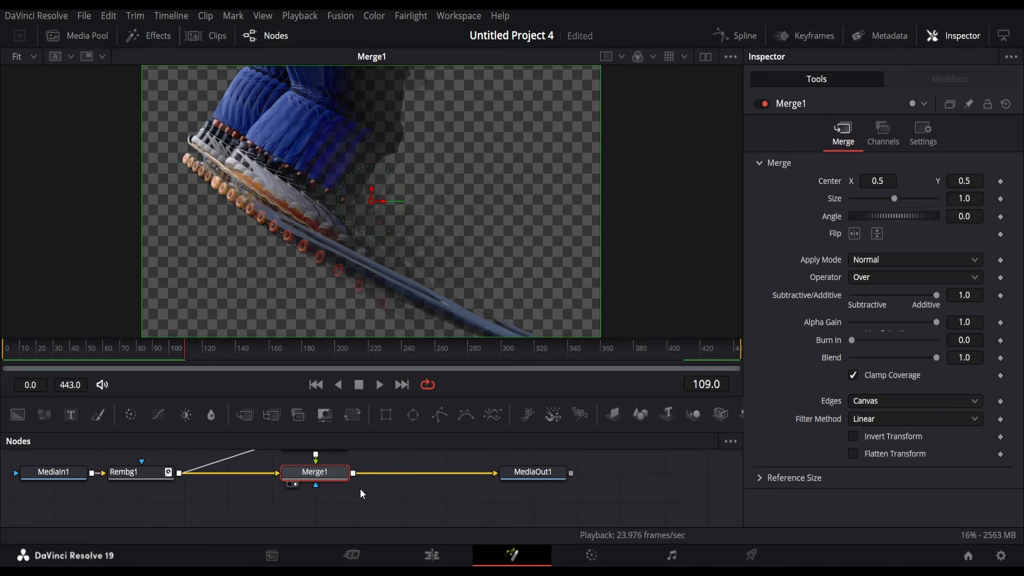
{"action": "scroll", "coordinate": [360, 488], "scroll_direction": "up", "scroll_amount": 1}
Step: Add Merge2 after Merge1 with Rembg1 as its foreground, and review its result
{"action": "key", "text": "shift+space"}
{"action": "type", "text": "me"}
{"action": "key", "text": "Return"}
{"action": "scroll", "coordinate": [160, 520], "scroll_direction": "down", "scroll_amount": 1}
{"action": "left_click_drag", "start_coordinate": [384, 489], "coordinate": [340, 521]}
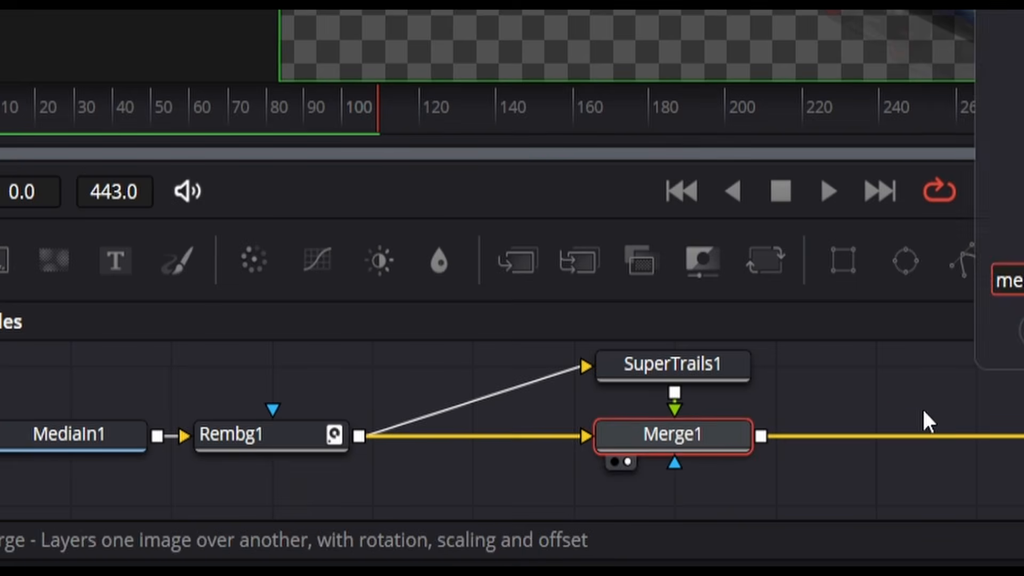
{"action": "left_click_drag", "start_coordinate": [348, 418], "coordinate": [761, 501]}
{"action": "key", "text": "2"}
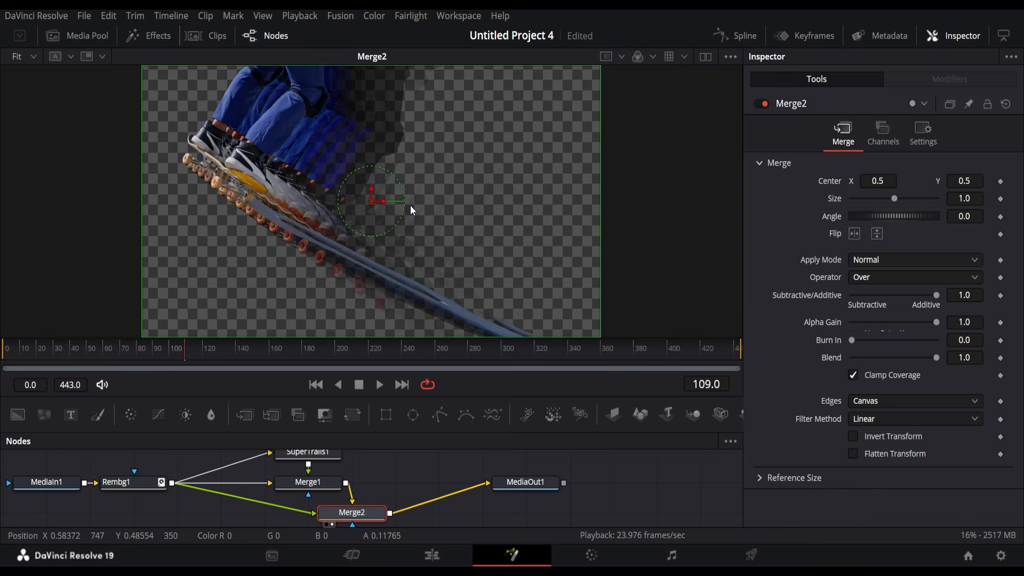
{"action": "key", "text": "space"}
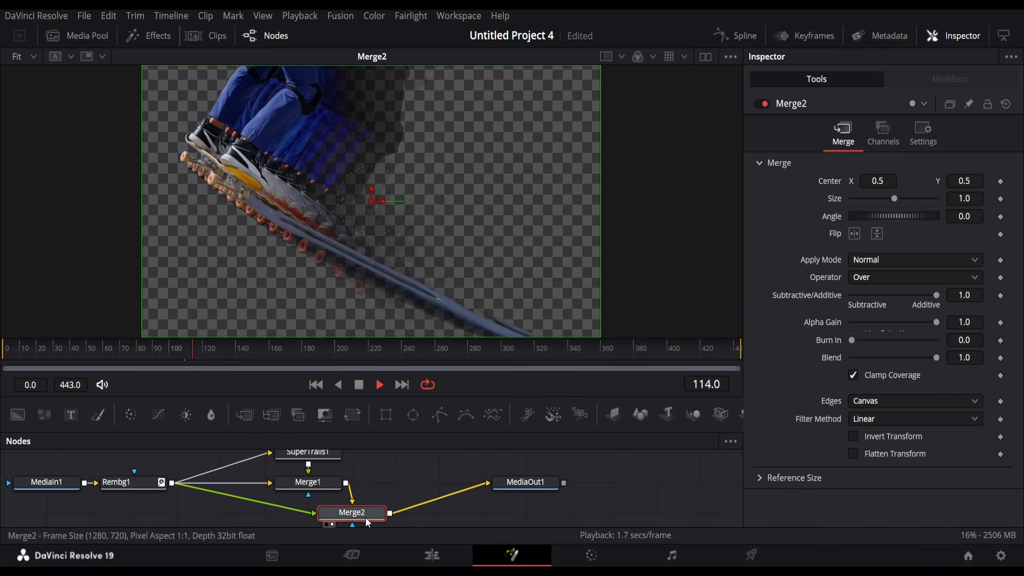
{"action": "left_click_drag", "start_coordinate": [305, 346], "coordinate": [459, 357]}
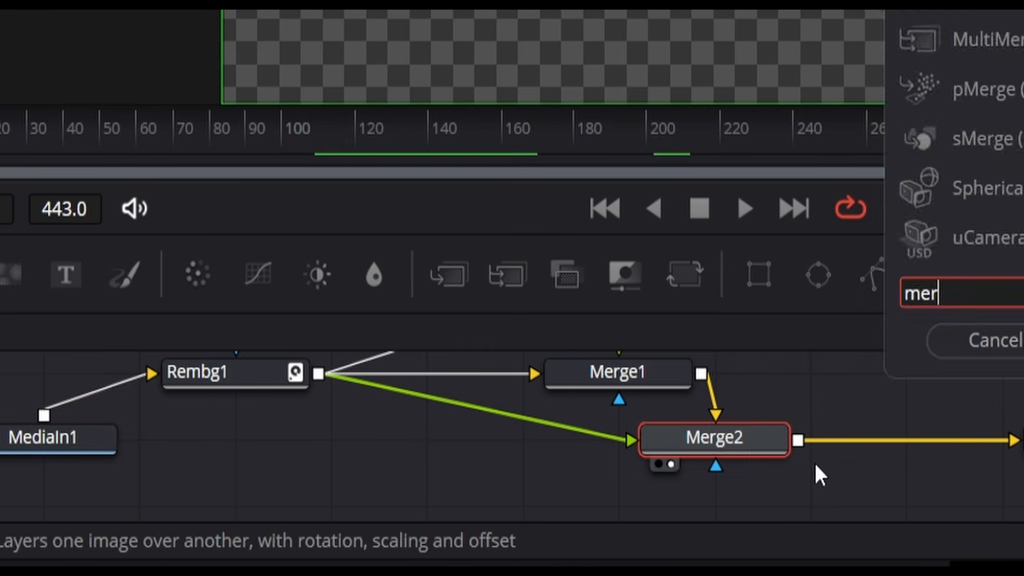
Step: Add Merge3 with Merge2 as foreground and MediaIn1 as background, and align MediaOut1
{"action": "key", "text": "Return"}
{"action": "mouse_move", "coordinate": [435, 497]}
{"action": "left_mouse_down"}
{"action": "mouse_move", "coordinate": [423, 495]}
{"action": "mouse_move", "coordinate": [454, 503]}
{"action": "left_mouse_up"}
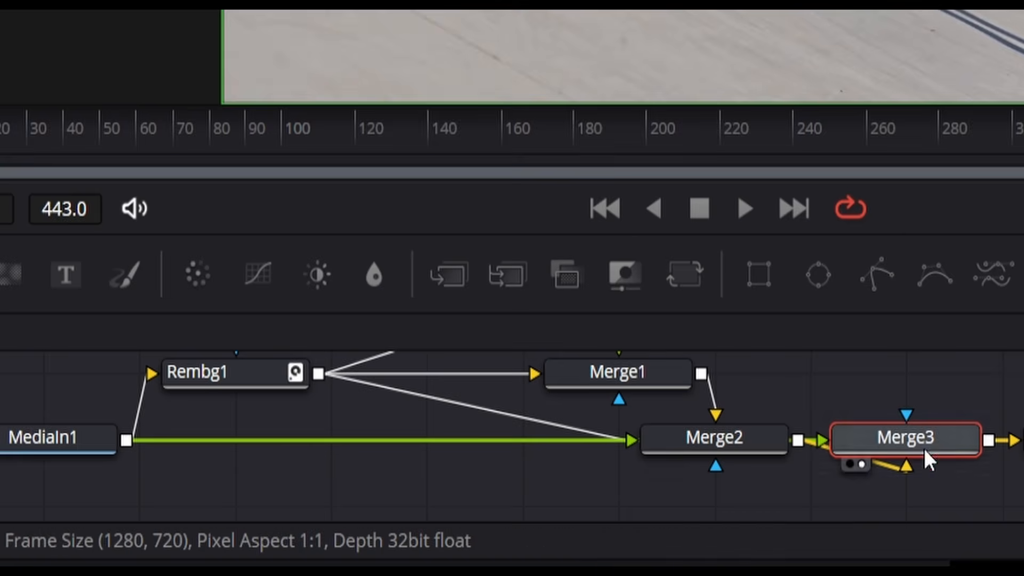
{"action": "left_click_drag", "start_coordinate": [924, 449], "coordinate": [829, 516]}
{"action": "left_click_drag", "start_coordinate": [811, 476], "coordinate": [728, 509]}
{"action": "left_click_drag", "start_coordinate": [46, 418], "coordinate": [733, 444]}
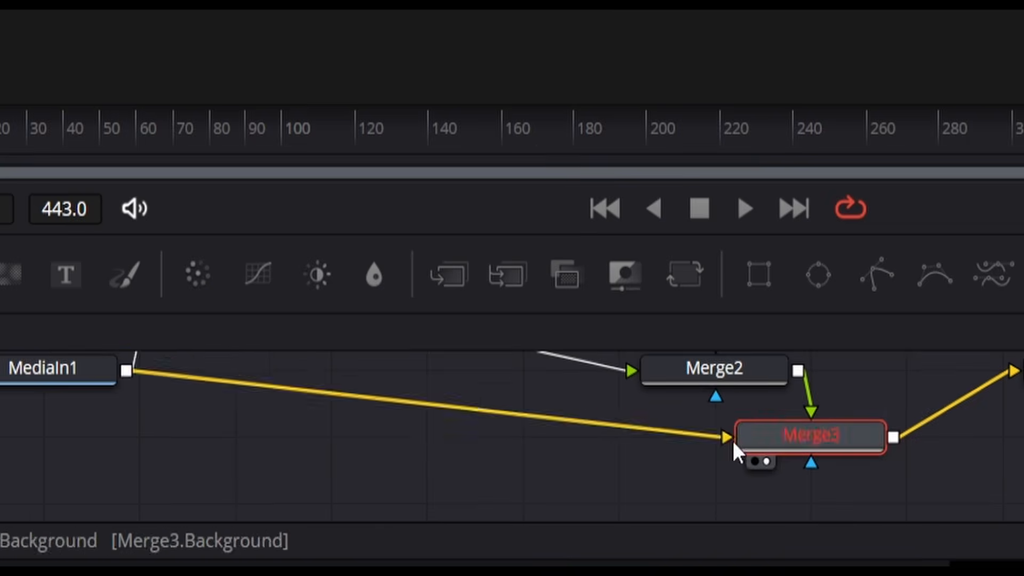
{"action": "key", "text": "space"}
{"action": "left_click_drag", "start_coordinate": [417, 365], "coordinate": [416, 432]}
{"action": "left_click_drag", "start_coordinate": [525, 485], "coordinate": [567, 515]}
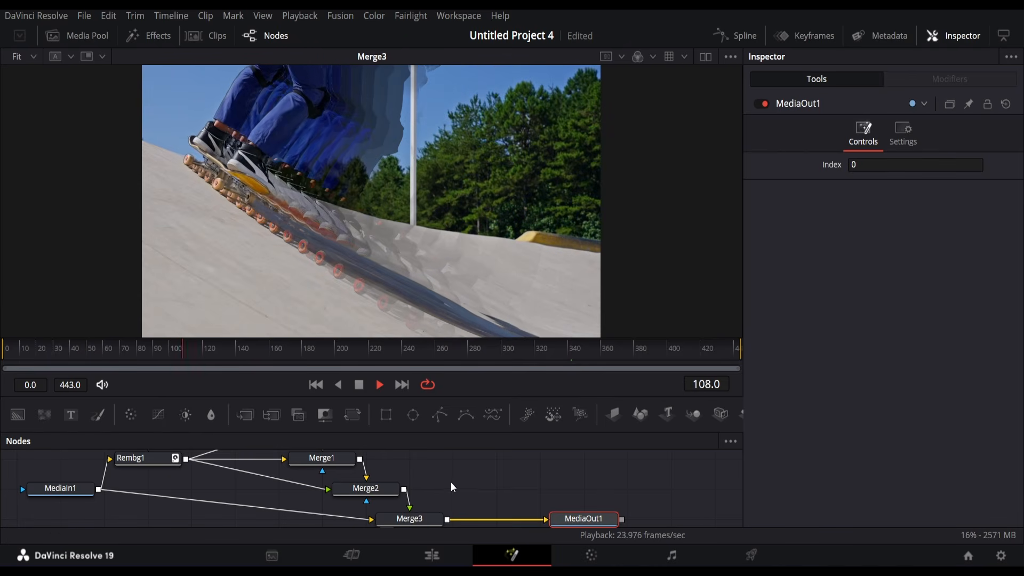
Step: Tidy the node layout, select SuperTrails1, and start the render range at frame 150
{"action": "left_click_drag", "start_coordinate": [433, 471], "coordinate": [441, 476]}
{"action": "left_click_drag", "start_coordinate": [58, 492], "coordinate": [57, 519]}
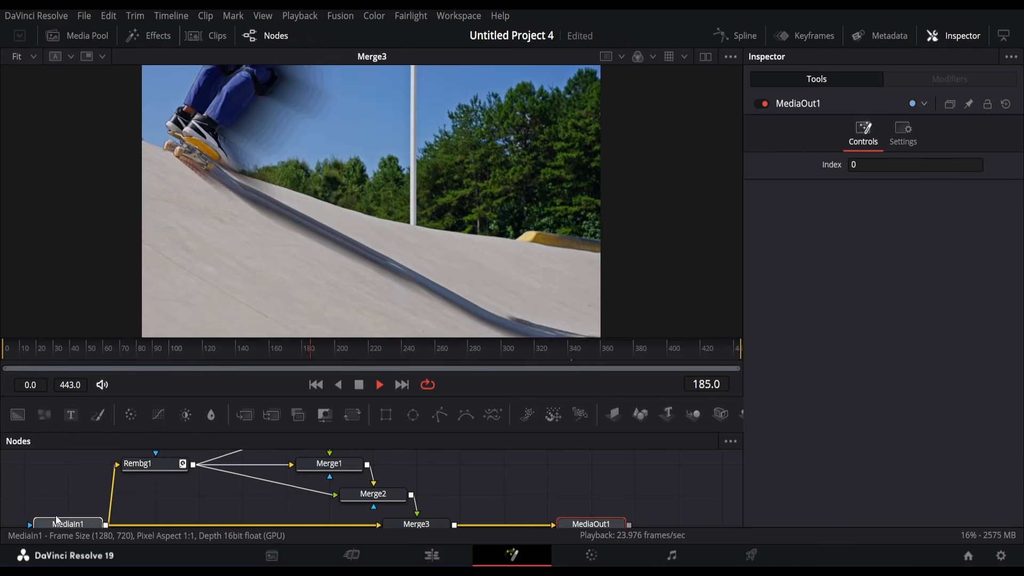
{"action": "left_click_drag", "start_coordinate": [352, 339], "coordinate": [352, 312]}
{"action": "left_click_drag", "start_coordinate": [463, 453], "coordinate": [465, 503]}
{"action": "left_click", "coordinate": [330, 453]}
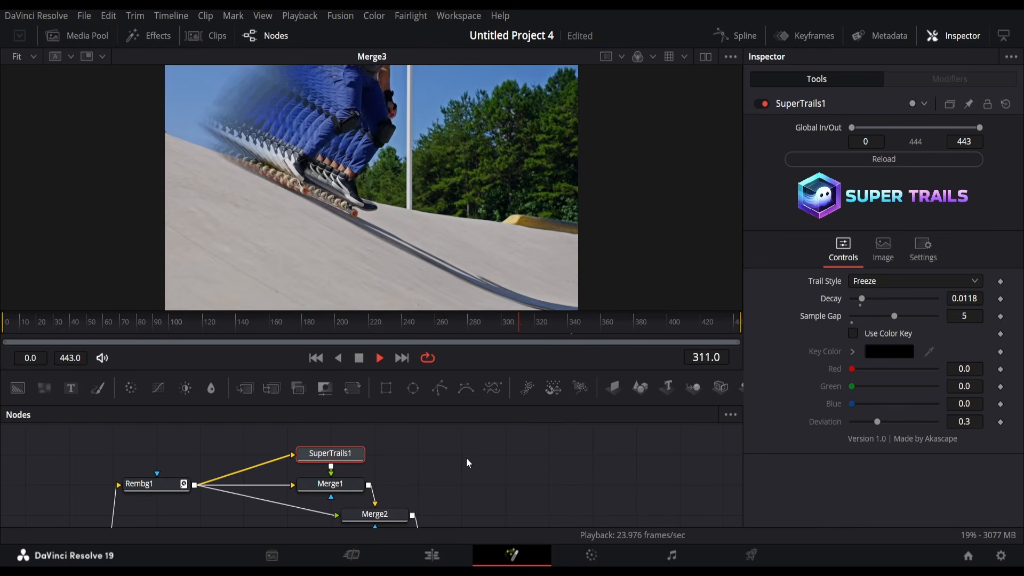
{"action": "left_click_drag", "start_coordinate": [3, 327], "coordinate": [250, 328]}
Step: Adjust the trail decay, then set echo Speed to -0.0515 and Angle to 133
{"action": "mouse_move", "coordinate": [861, 299]}
{"action": "left_mouse_down"}
{"action": "mouse_move", "coordinate": [892, 301]}
{"action": "mouse_move", "coordinate": [876, 306]}
{"action": "left_mouse_up"}
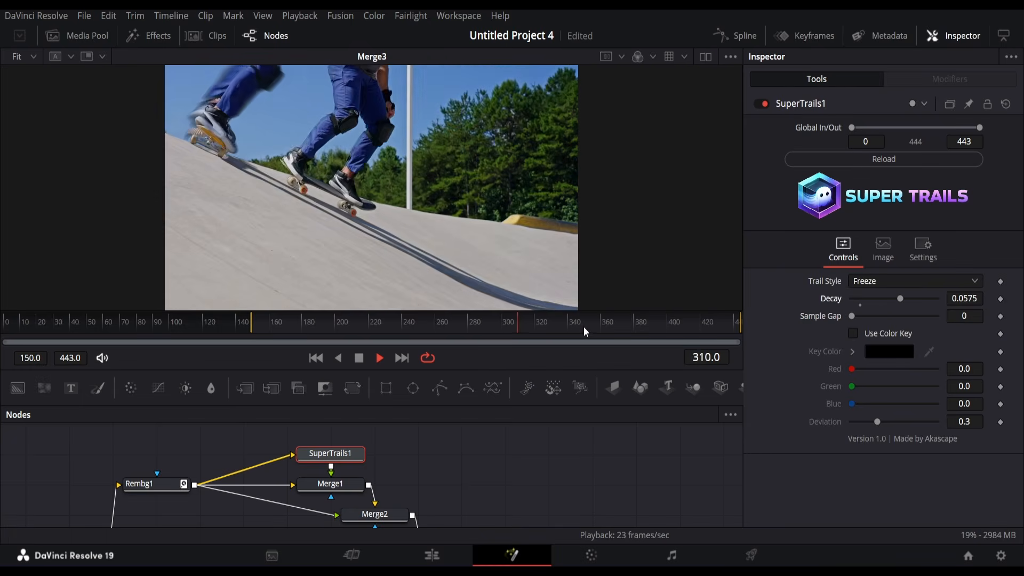
{"action": "left_click_drag", "start_coordinate": [583, 327], "coordinate": [618, 319]}
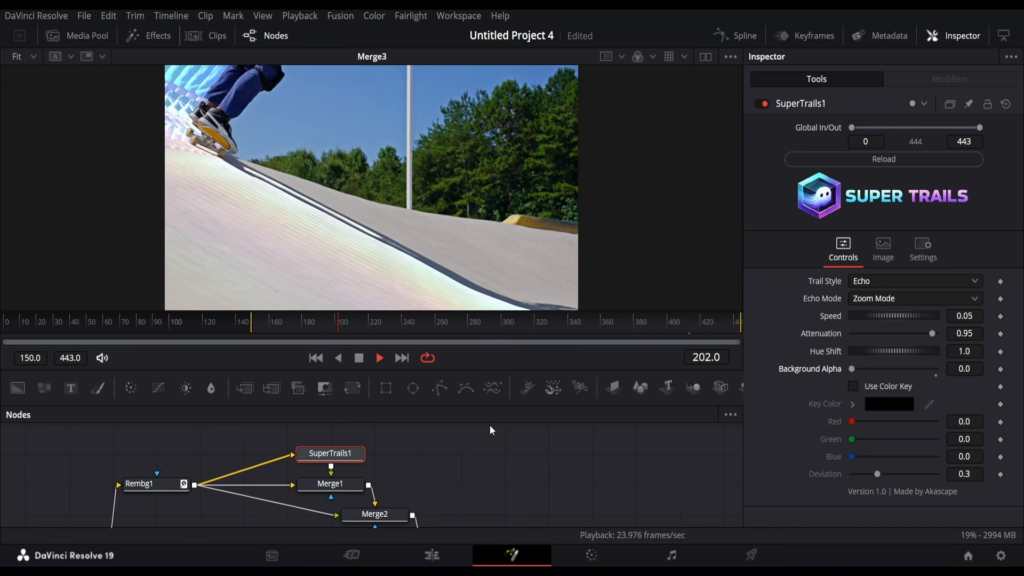
{"action": "mouse_move", "coordinate": [885, 315]}
{"action": "left_mouse_down"}
{"action": "mouse_move", "coordinate": [871, 315]}
{"action": "mouse_move", "coordinate": [882, 320]}
{"action": "left_mouse_up"}
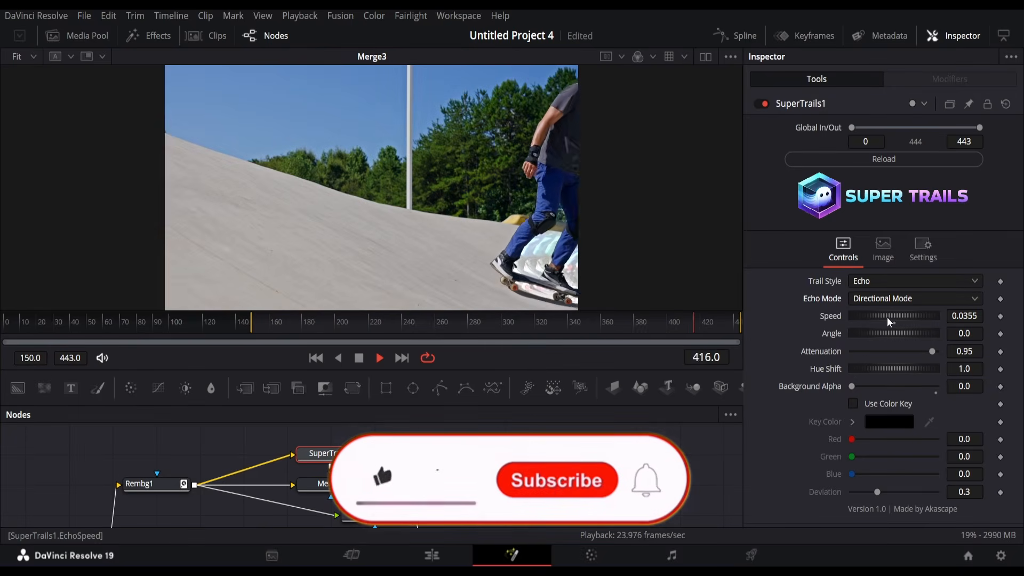
{"action": "mouse_move", "coordinate": [896, 317]}
{"action": "left_mouse_down"}
{"action": "mouse_move", "coordinate": [875, 316]}
{"action": "mouse_move", "coordinate": [897, 337]}
{"action": "mouse_move", "coordinate": [922, 341]}
{"action": "mouse_move", "coordinate": [903, 334]}
{"action": "left_mouse_up"}
{"action": "left_click", "coordinate": [447, 323]}
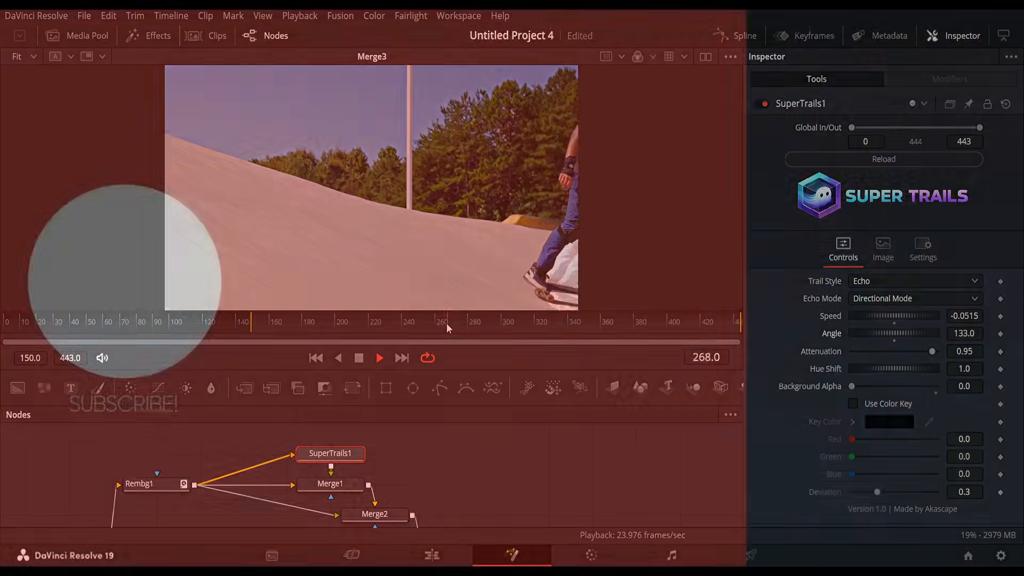